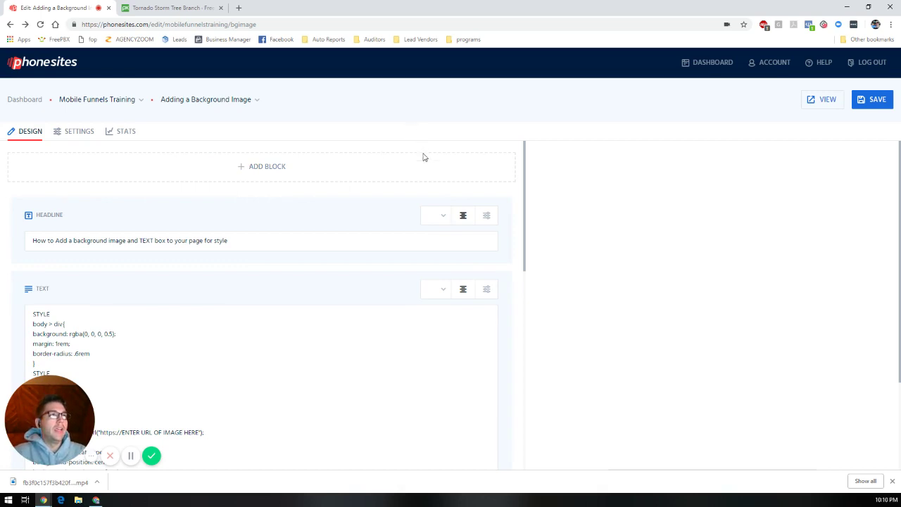
Step: Review the sample STYLE code for the text box and background image in the page's text block
scroll(407, 223, "down", 1)
scroll(271, 285, "down", 2)
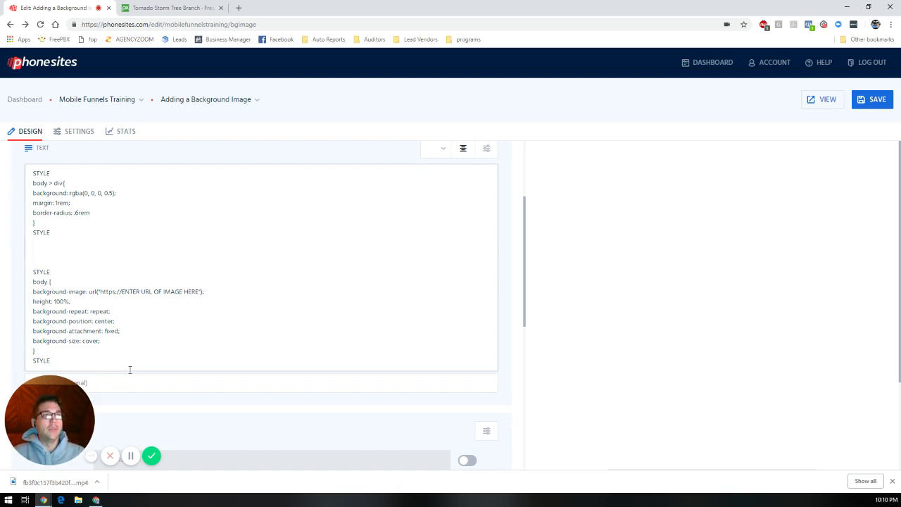
left_click(141, 359)
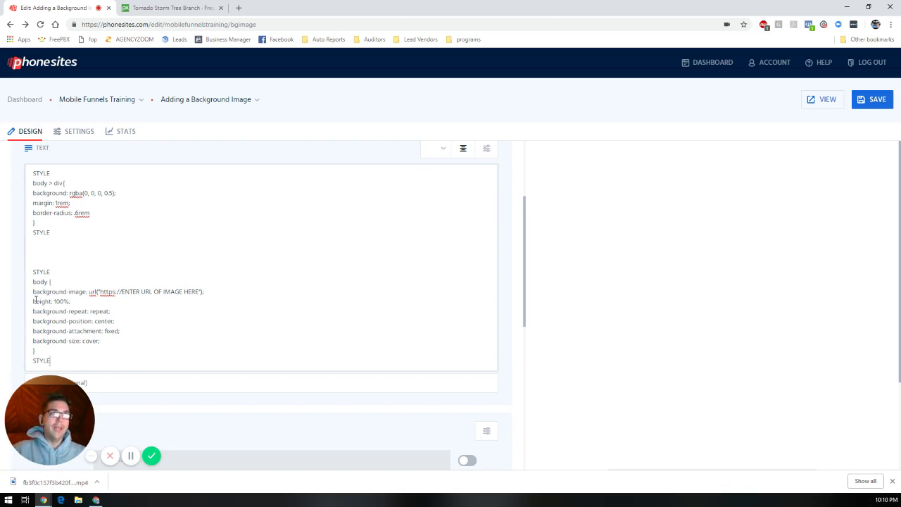
Step: Examine the two style blocks in the page's Custom Code settings, including their style tags and the background-image URL
left_click(71, 133)
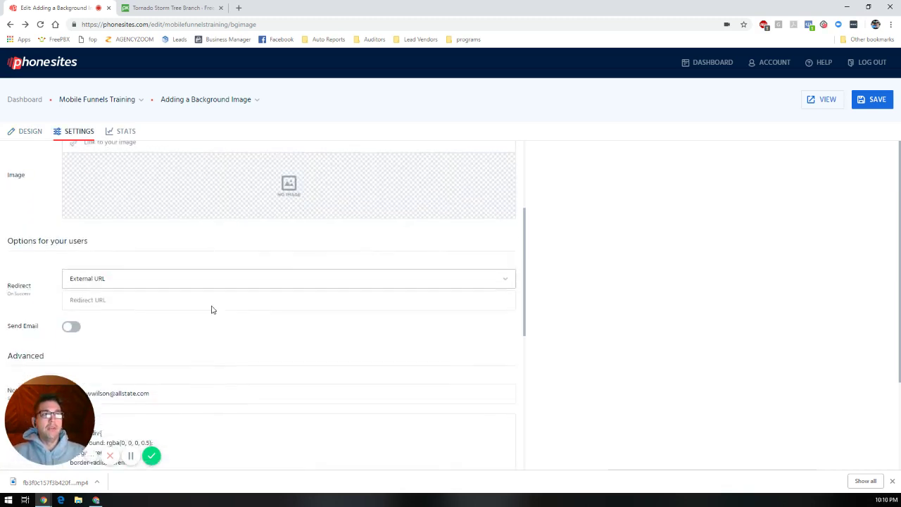
scroll(212, 308, "down", 4)
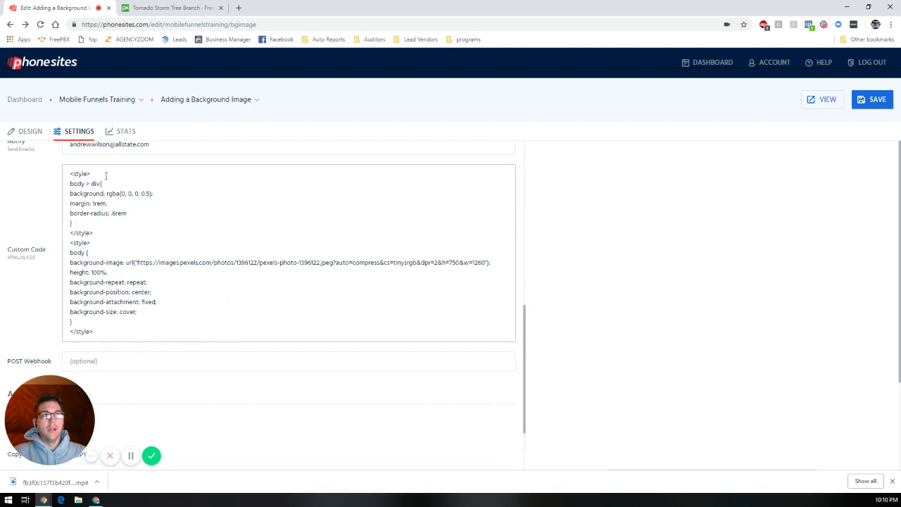
mouse_move(91, 174)
left_mouse_down()
mouse_move(62, 175)
mouse_move(105, 174)
mouse_move(62, 175)
mouse_move(88, 173)
left_mouse_up()
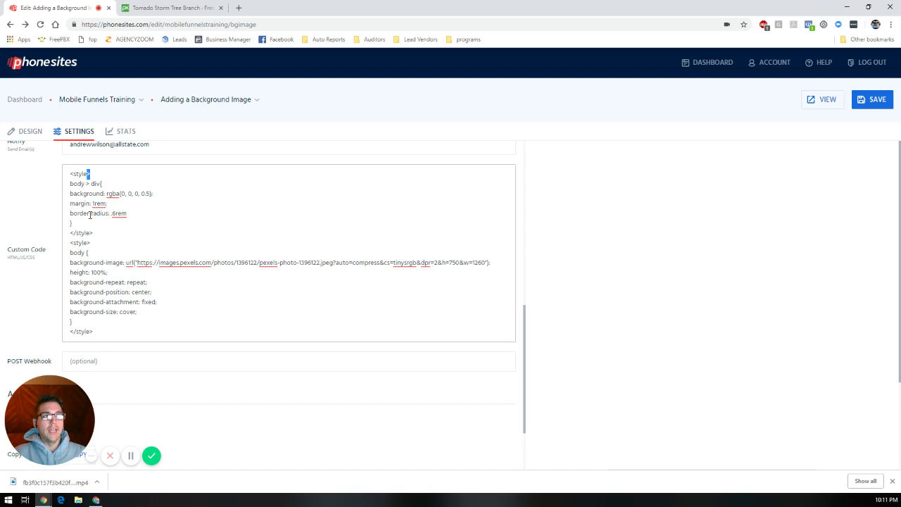
left_click_drag(98, 235, 68, 235)
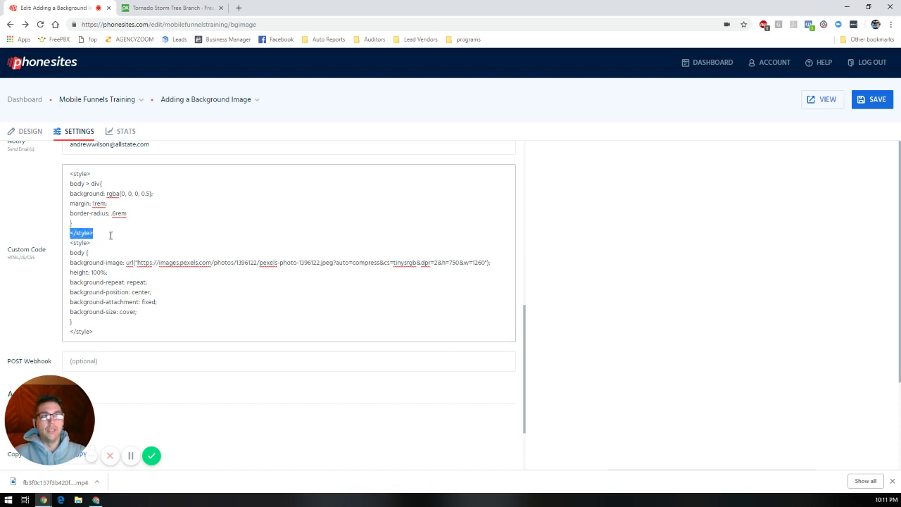
left_click(98, 233)
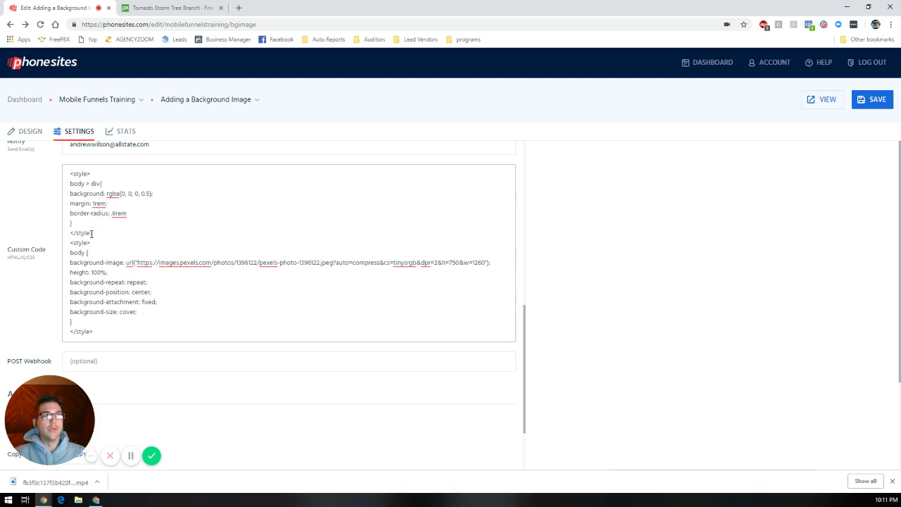
left_click_drag(93, 233, 50, 175)
left_click_drag(71, 243, 118, 332)
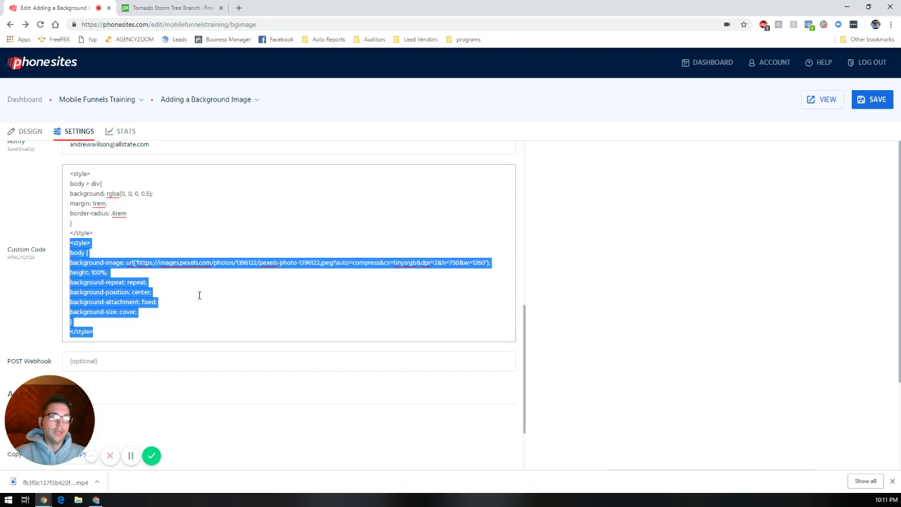
left_click(200, 295)
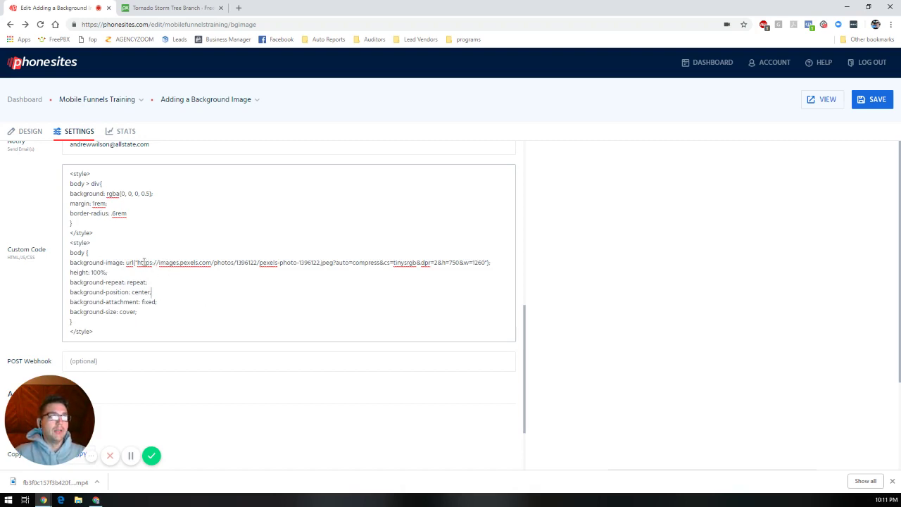
left_click_drag(138, 261, 483, 262)
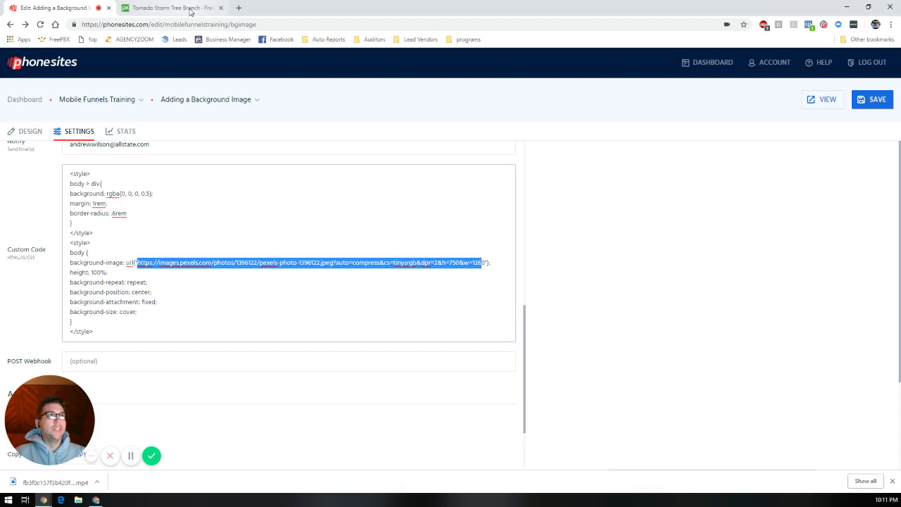
Step: Open the tornado storm picture from Pixabay in its own browser tab and copy its image address
left_click(178, 8)
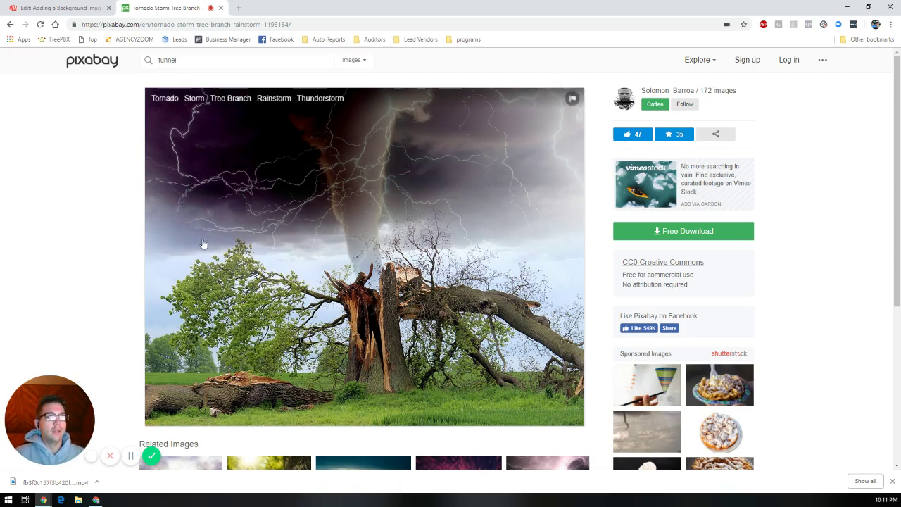
right_click(325, 231)
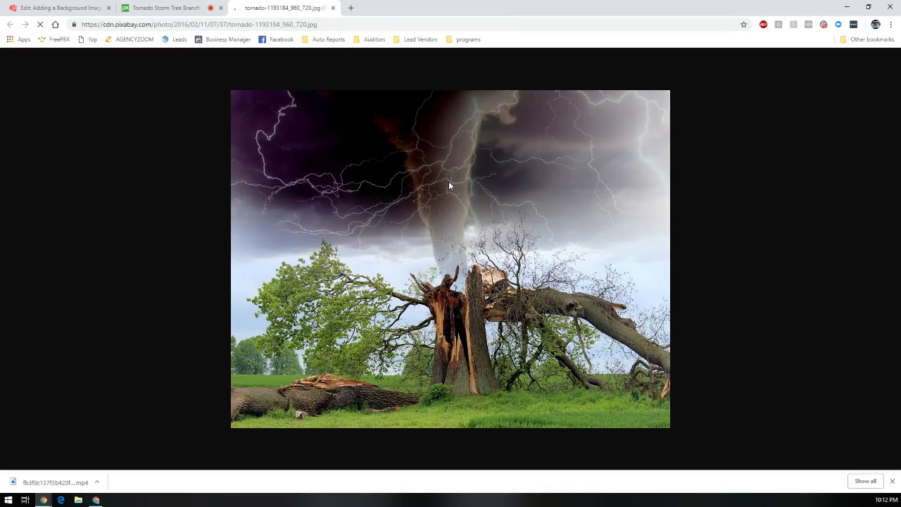
left_click(314, 24)
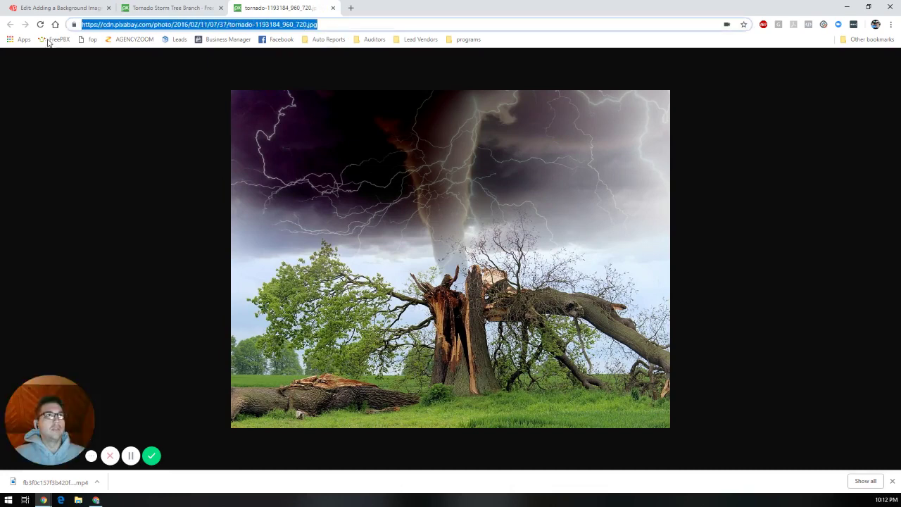
right_click(178, 24)
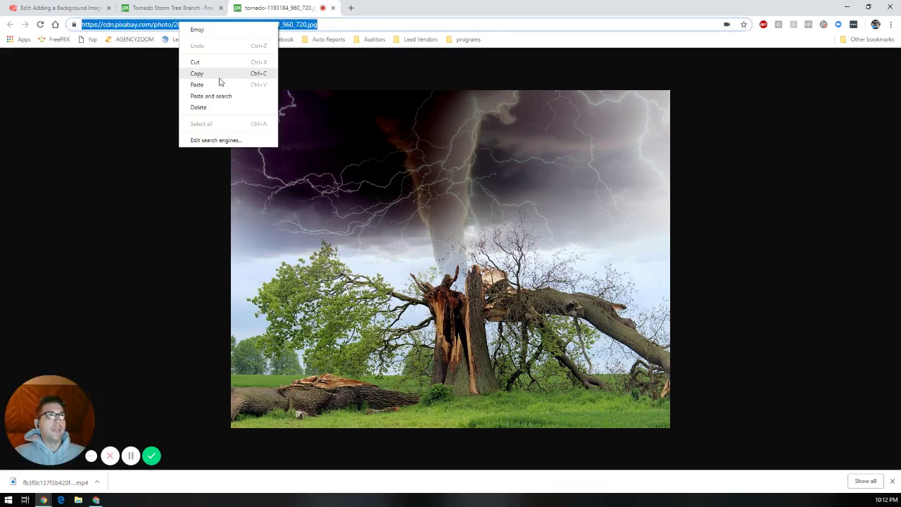
left_click(197, 73)
left_click(57, 8)
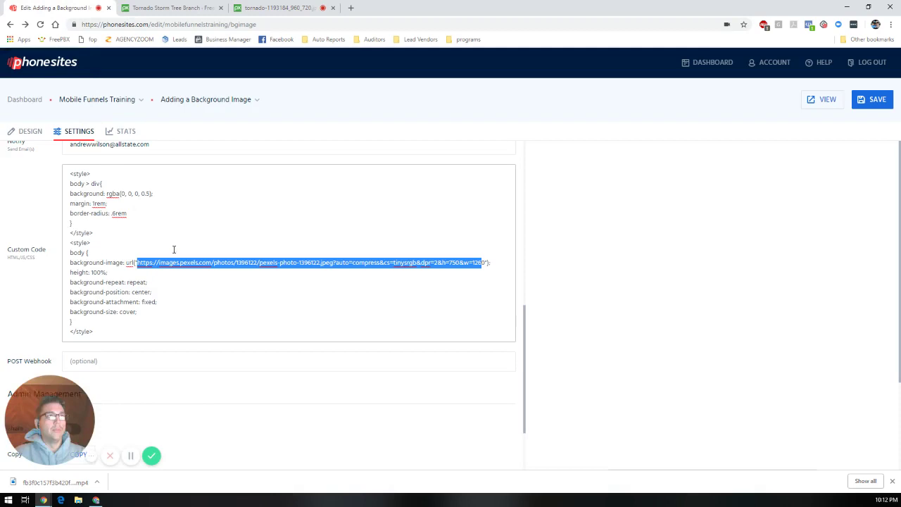
triple_click(259, 262)
left_click(259, 262)
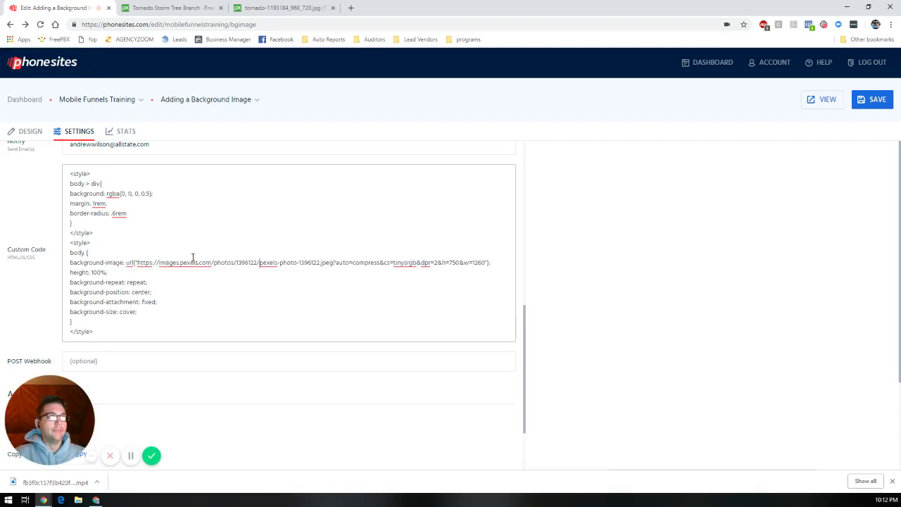
left_click_drag(136, 262, 487, 264)
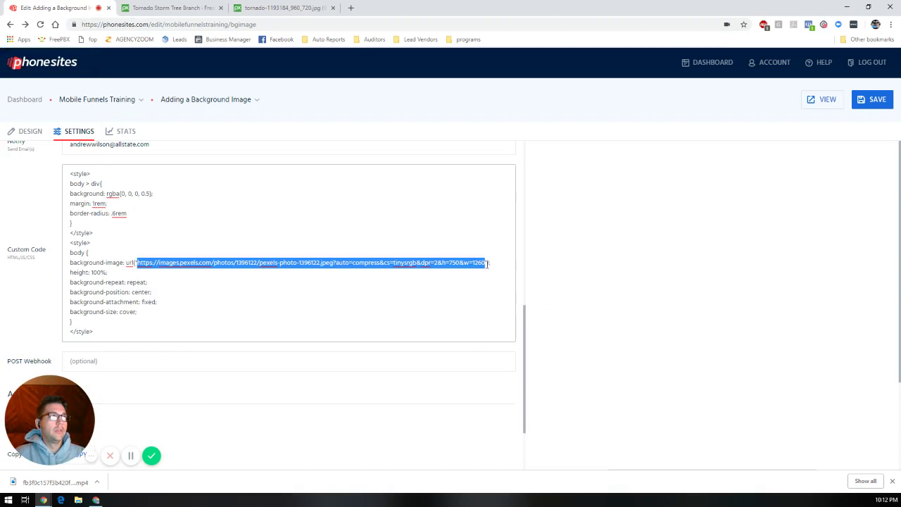
right_click(479, 262)
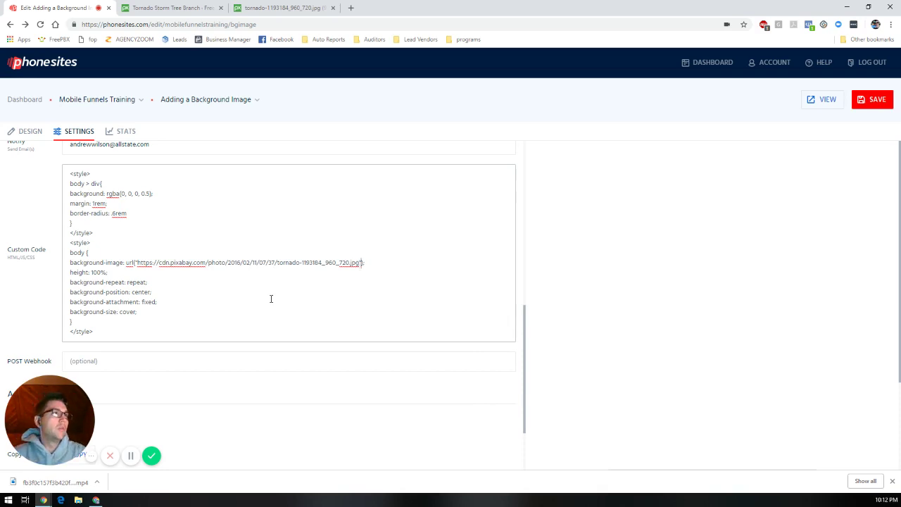
left_click(860, 106)
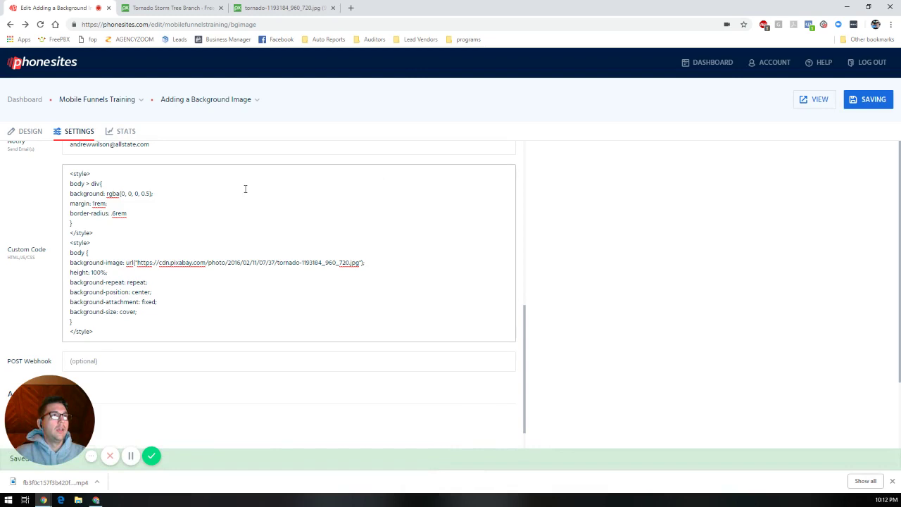
Step: View the live page to inspect the background image and text box overlay, and return to the editor
left_click(821, 102)
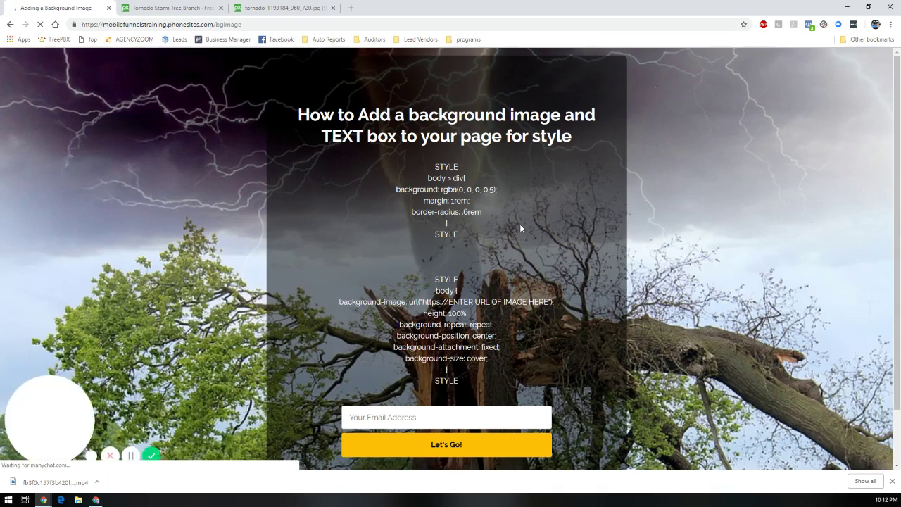
scroll(693, 242, "down", 1)
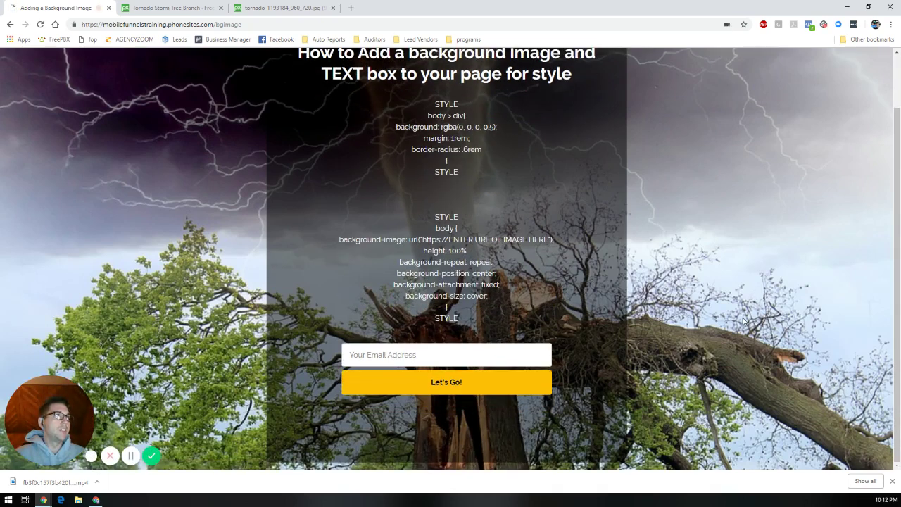
scroll(721, 380, "up", 1)
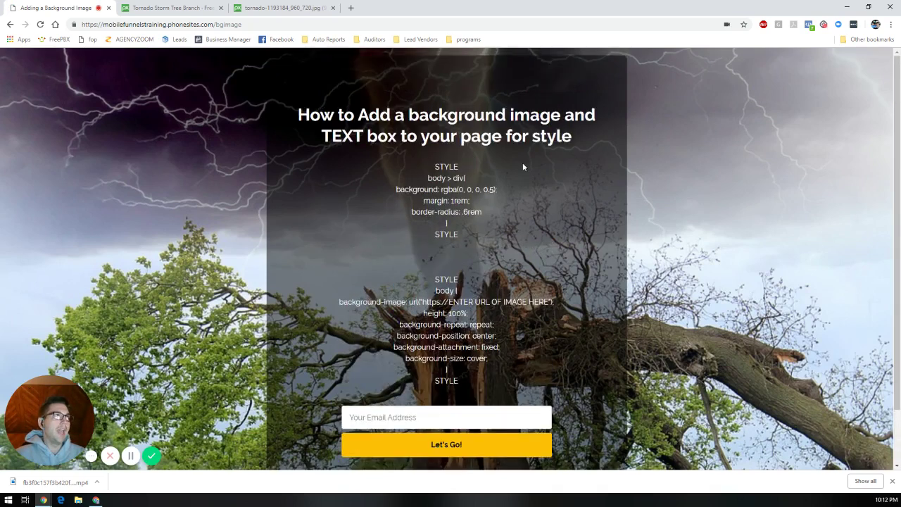
left_click_drag(564, 102, 603, 258)
left_click(604, 263)
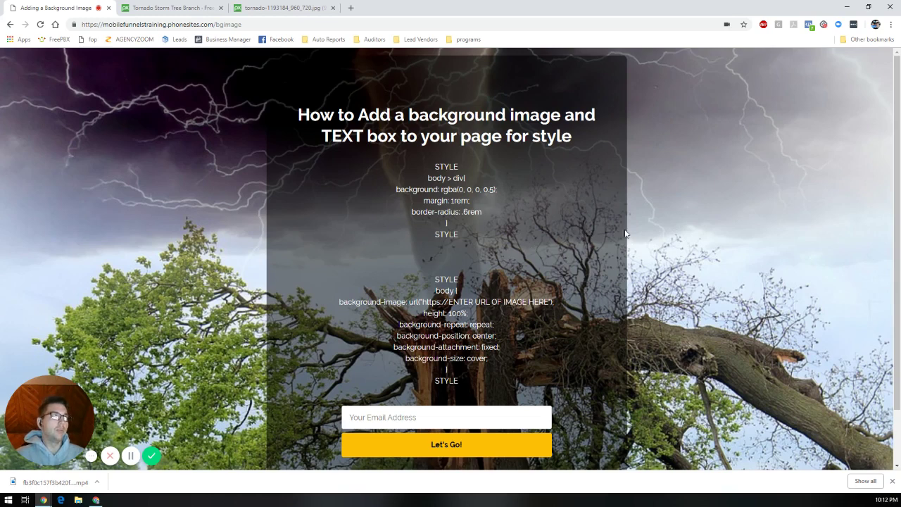
left_click(11, 24)
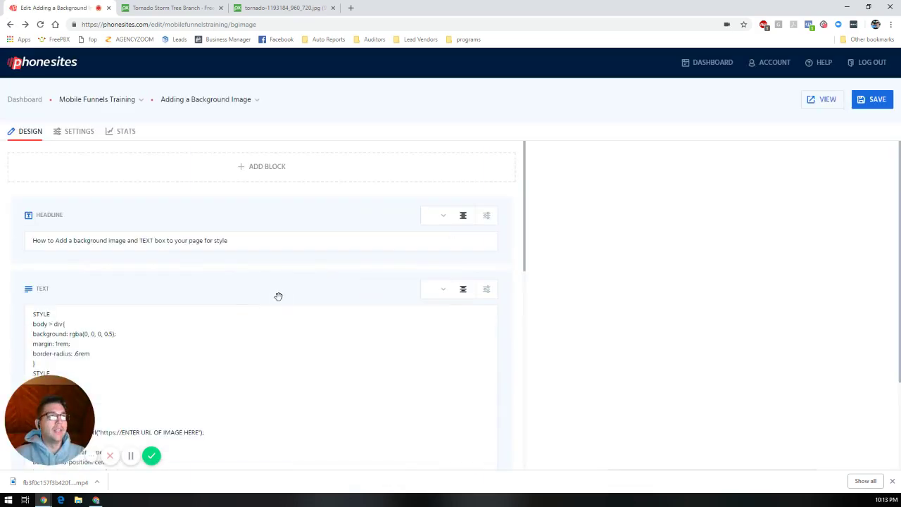
Step: Set the rgba opacity in the text block's body > div sample code to 0.9 and save the page
left_click(113, 334)
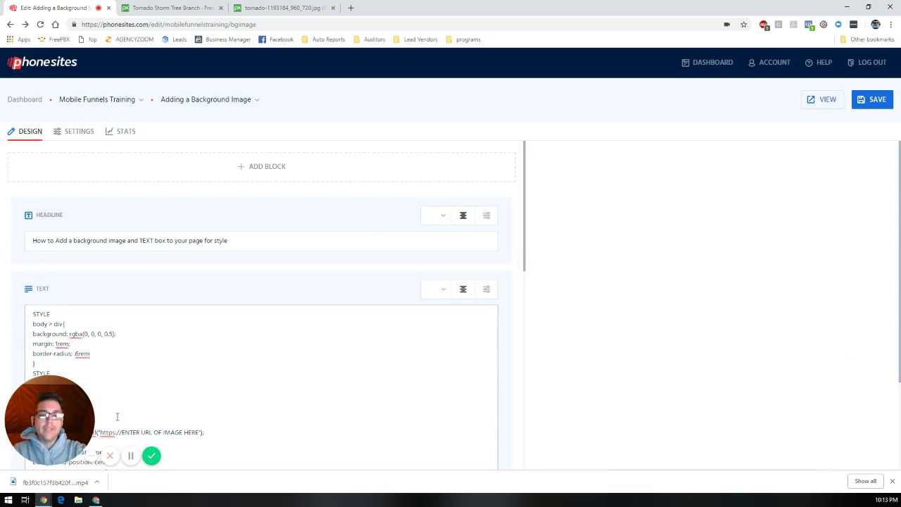
key("BackSpace")
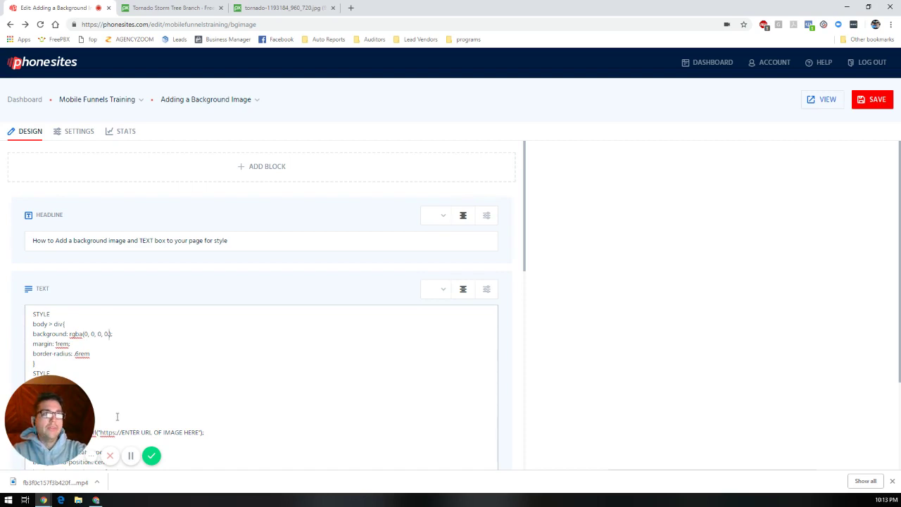
type("9")
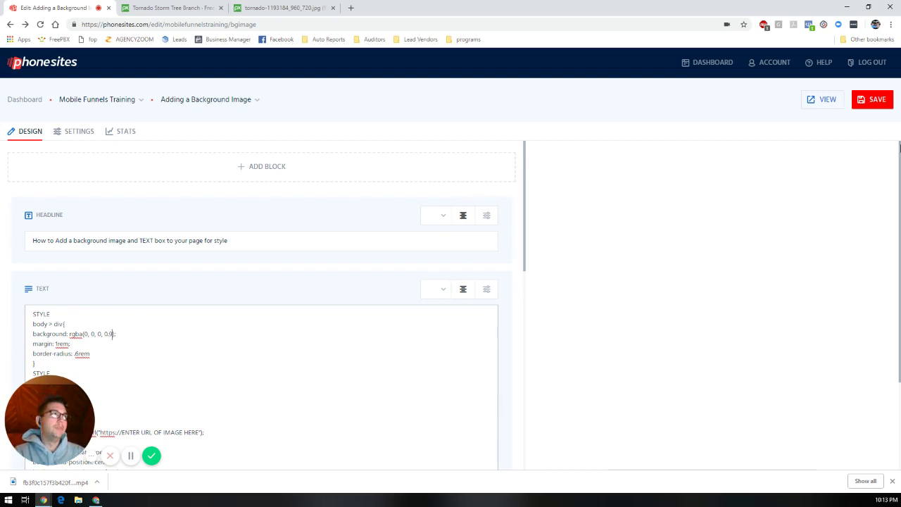
left_click(874, 102)
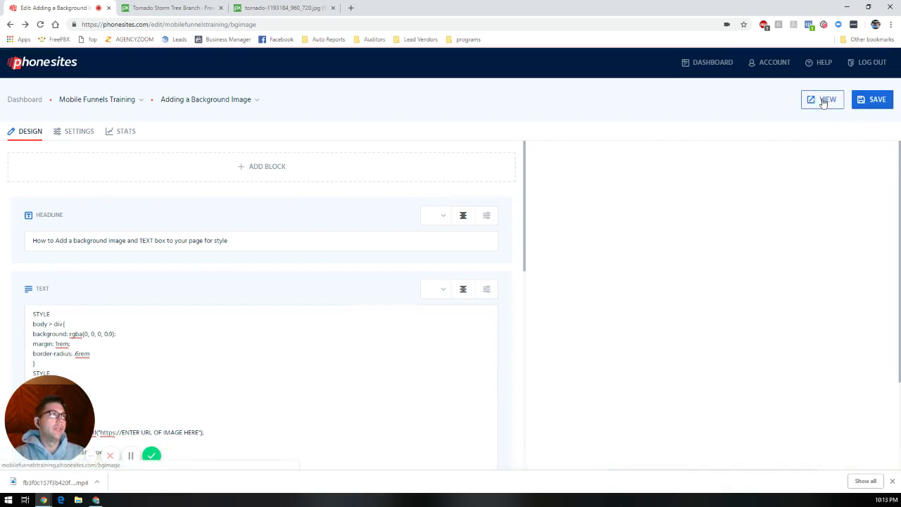
Step: Check the text box's darkness on the live page, reload it, and return to the editor
left_click(824, 102)
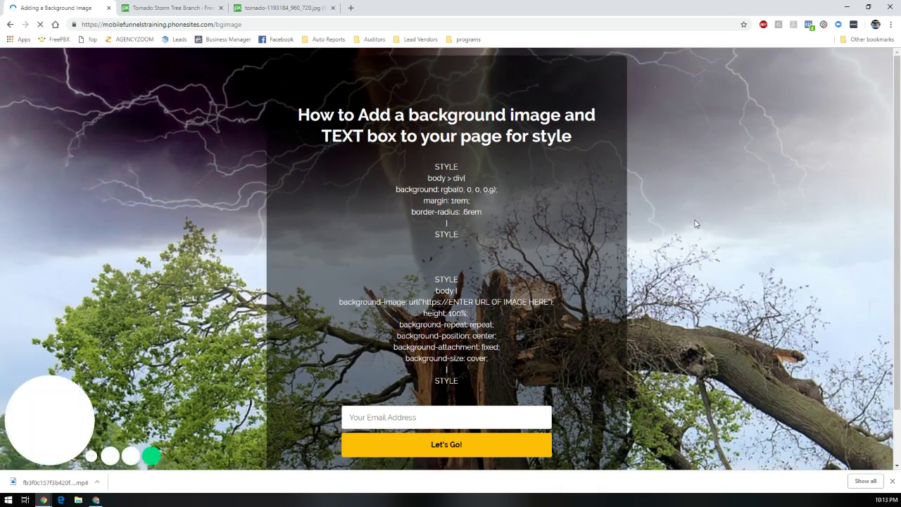
scroll(607, 249, "down", 1)
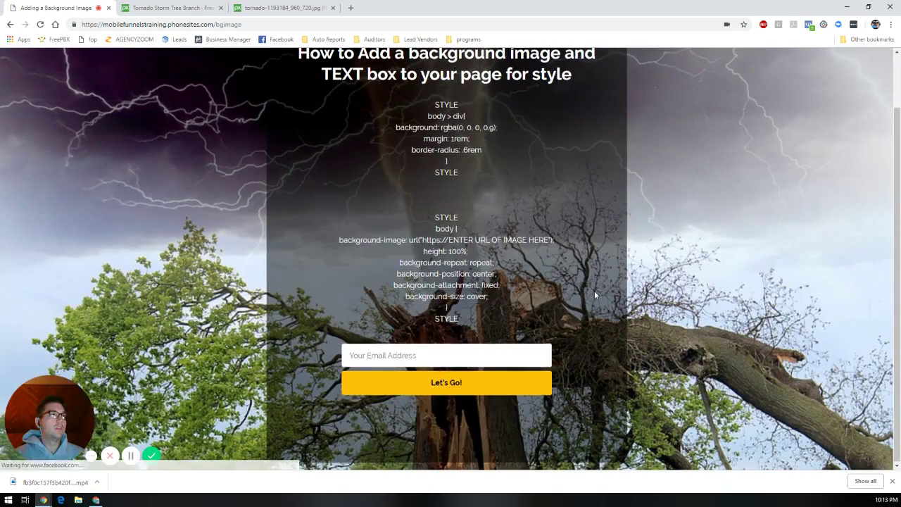
scroll(593, 290, "up", 1)
key("F5")
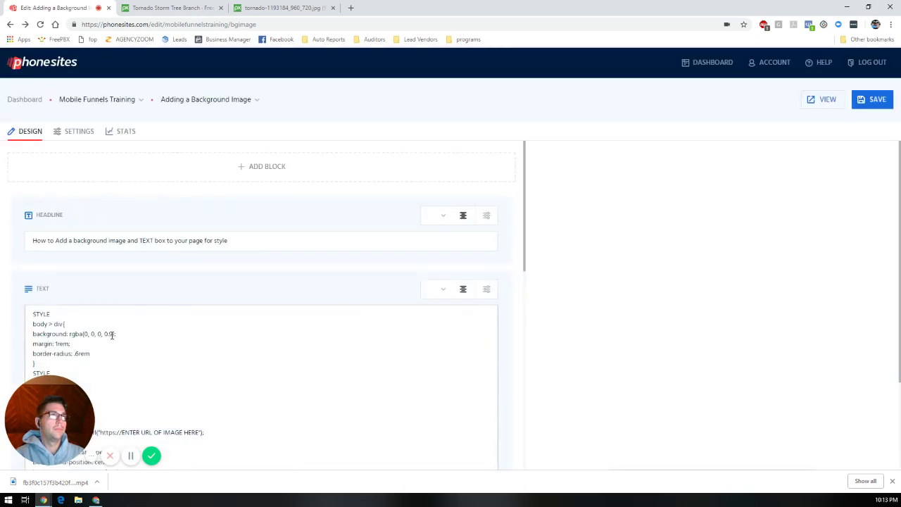
Step: Set the rgba opacity in the text block's sample code to 0.1, save, and check the result on the live page
left_click(111, 334)
key("BackSpace")
type("1")
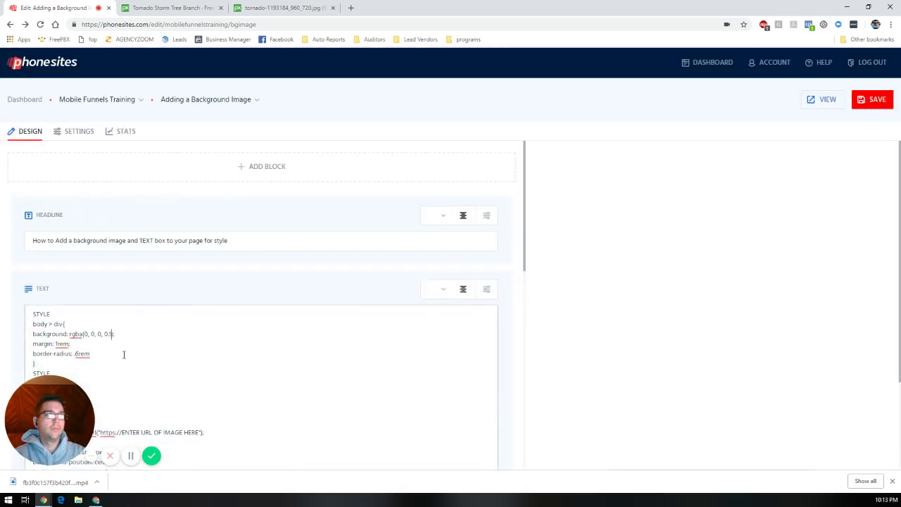
left_click(870, 100)
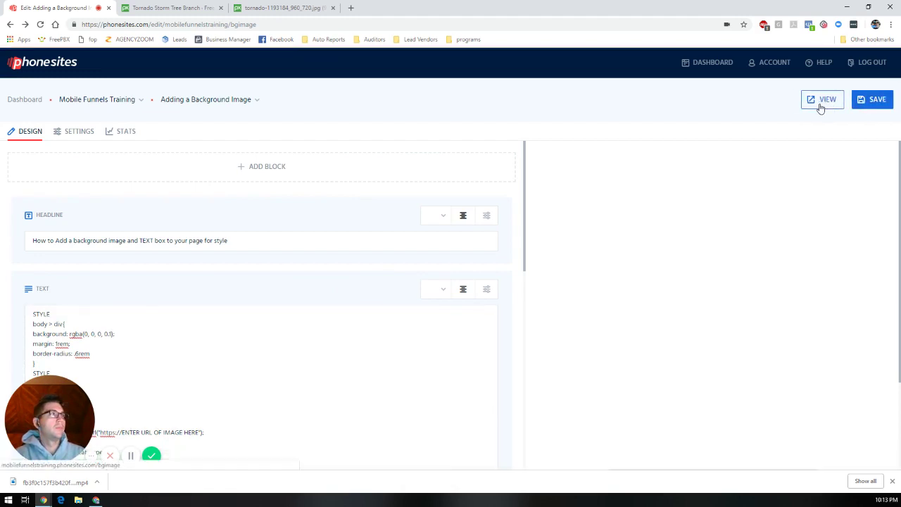
left_click(820, 105)
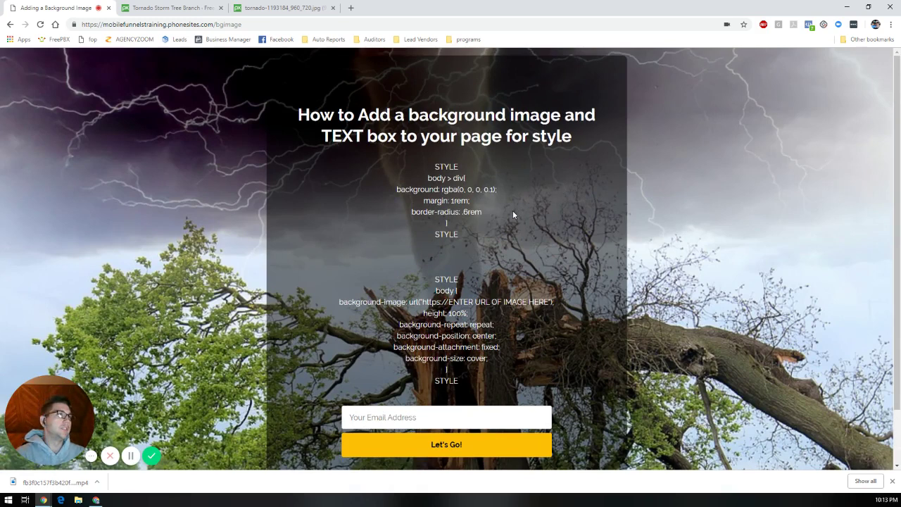
left_click(10, 24)
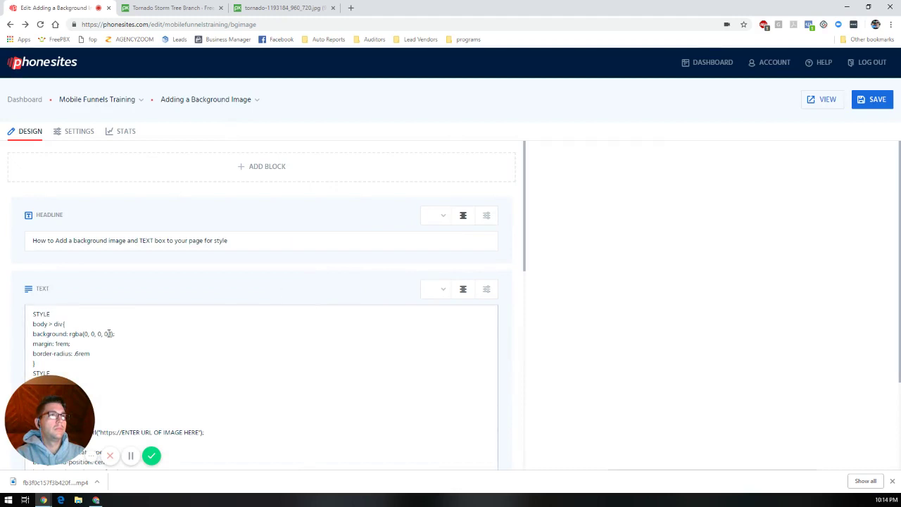
Step: Set the rgba opacity in the text block's body > div sample code to 1 and save the page
left_click(109, 334)
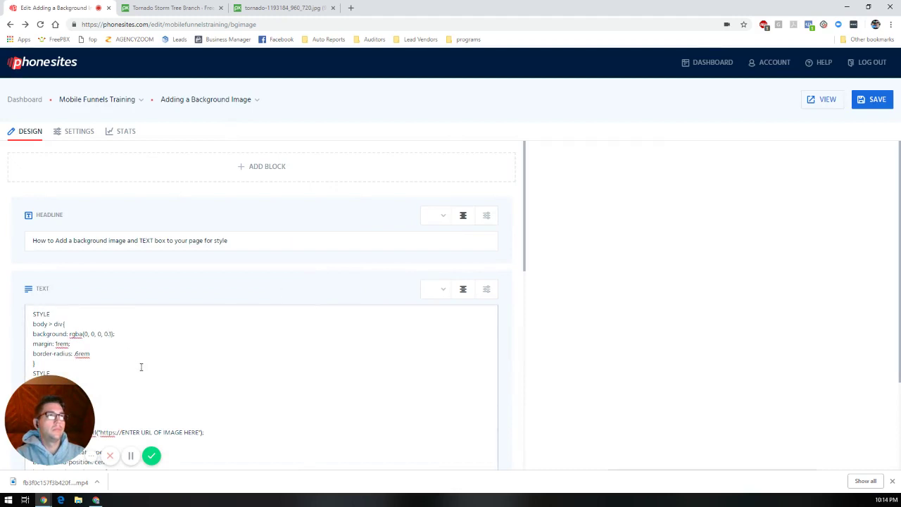
type("1")
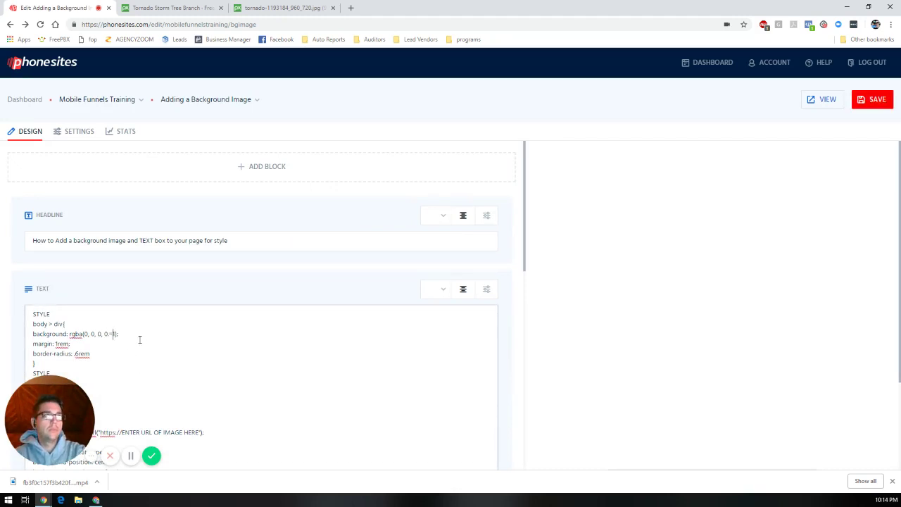
key("BackSpace")
key("BackSpace")
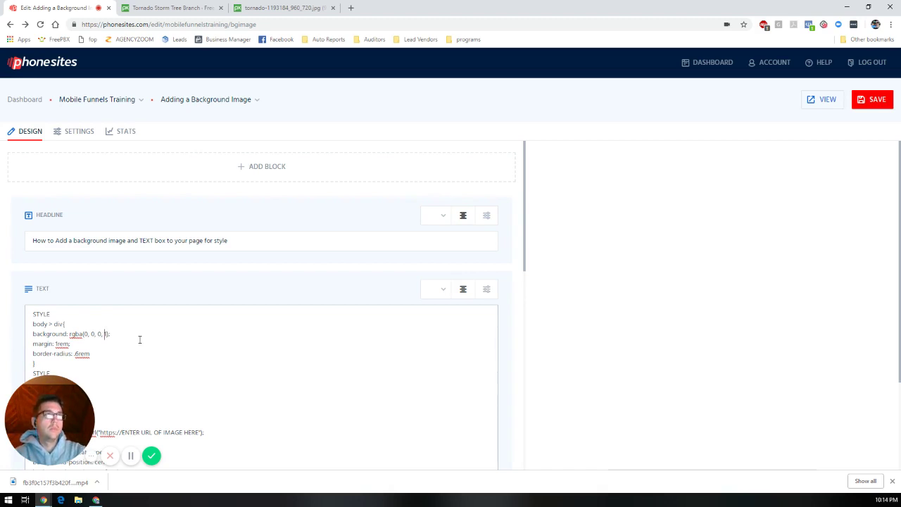
left_click(868, 103)
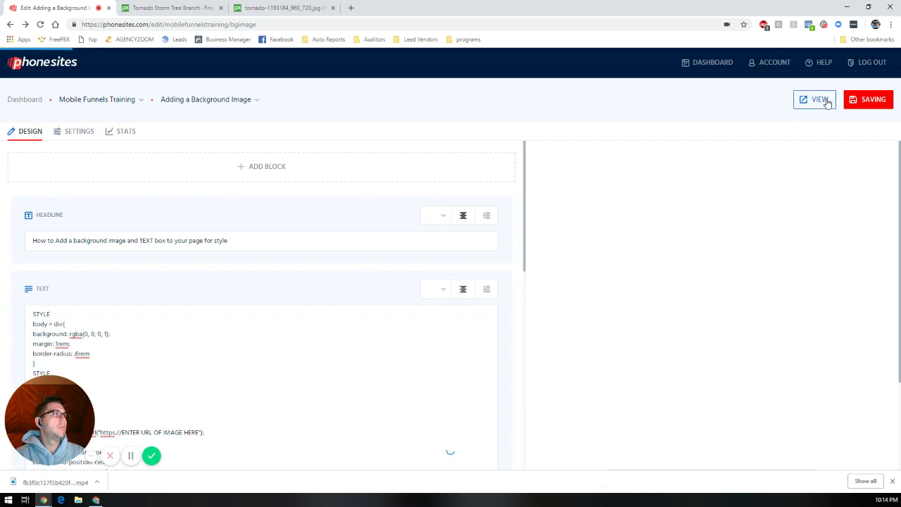
Step: View the live page to check the text box's darkness, reload it, and return to the editor
left_click(817, 99)
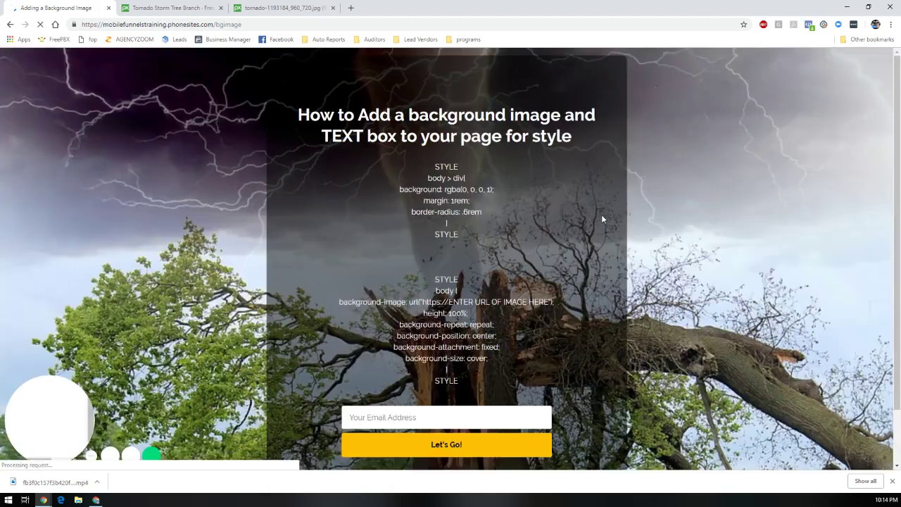
scroll(596, 235, "down", 2)
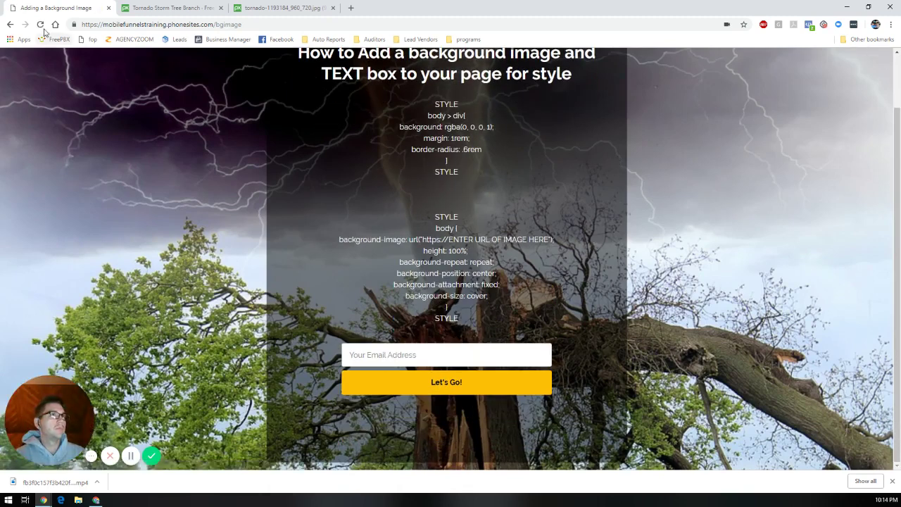
left_click(40, 24)
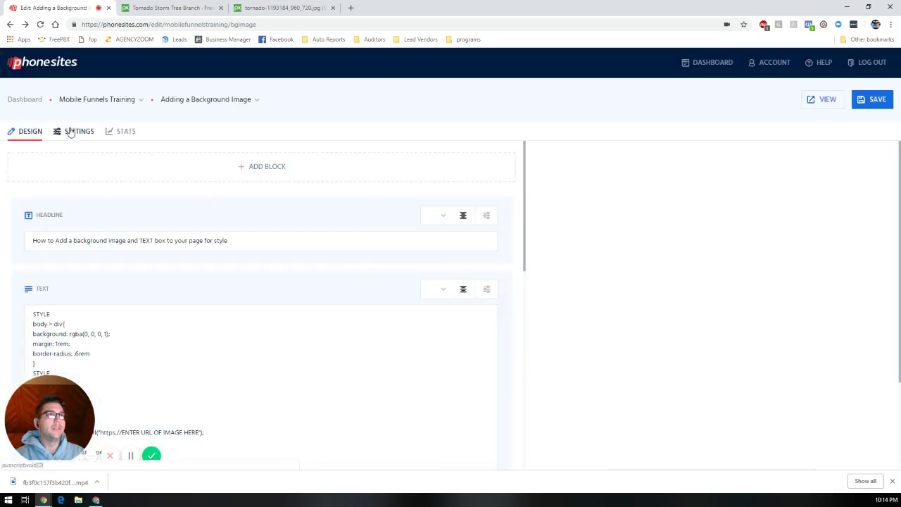
Step: Set the body > div background rgba opacity in the page settings' Custom Code to 0.9 and save
left_click(70, 132)
scroll(209, 337, "down", 5)
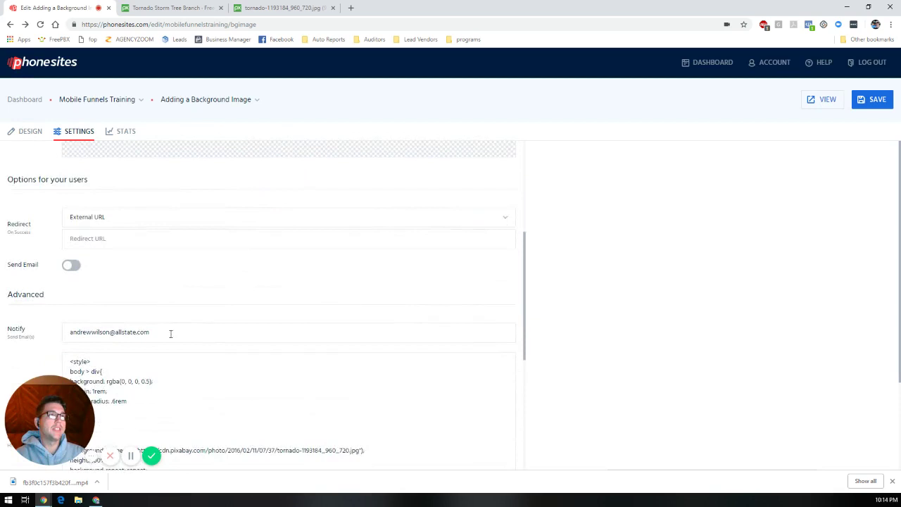
left_click(149, 334)
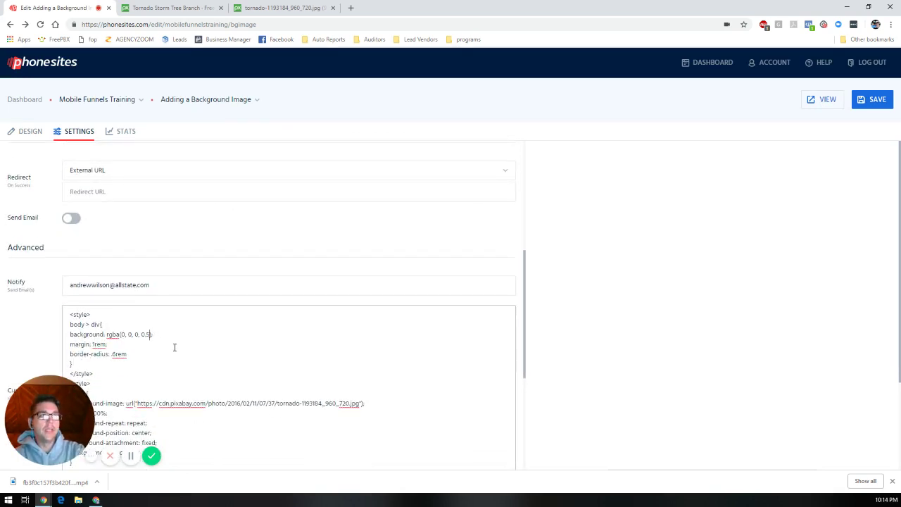
key("BackSpace")
type("9")
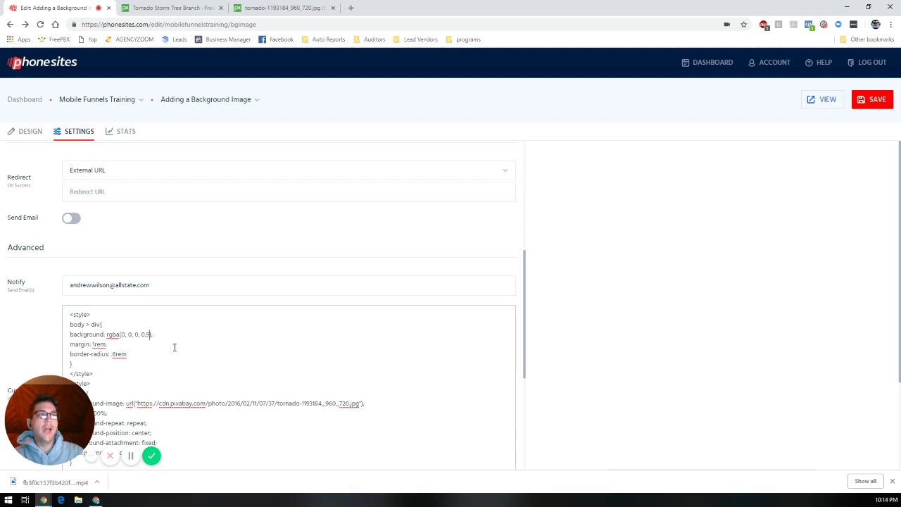
left_click(869, 99)
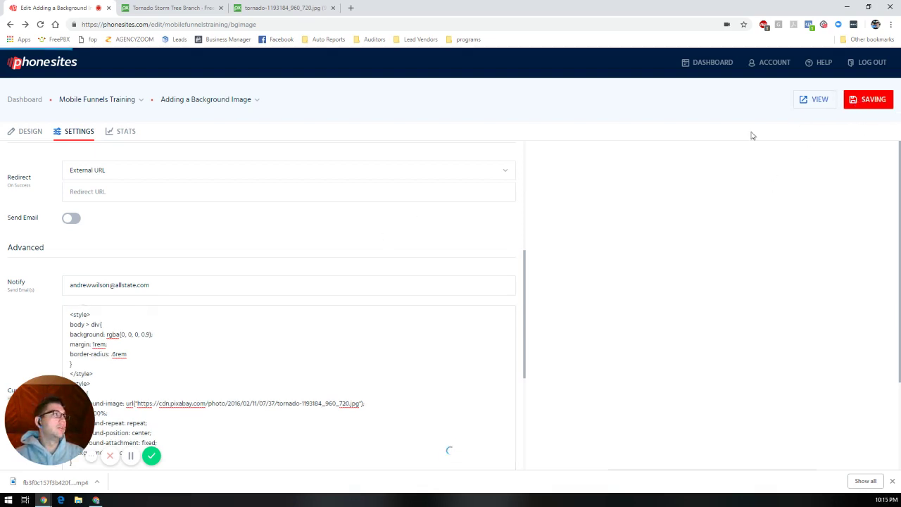
Step: Inspect the text box overlay from top to bottom on the live page and go back to the editor
left_click(813, 103)
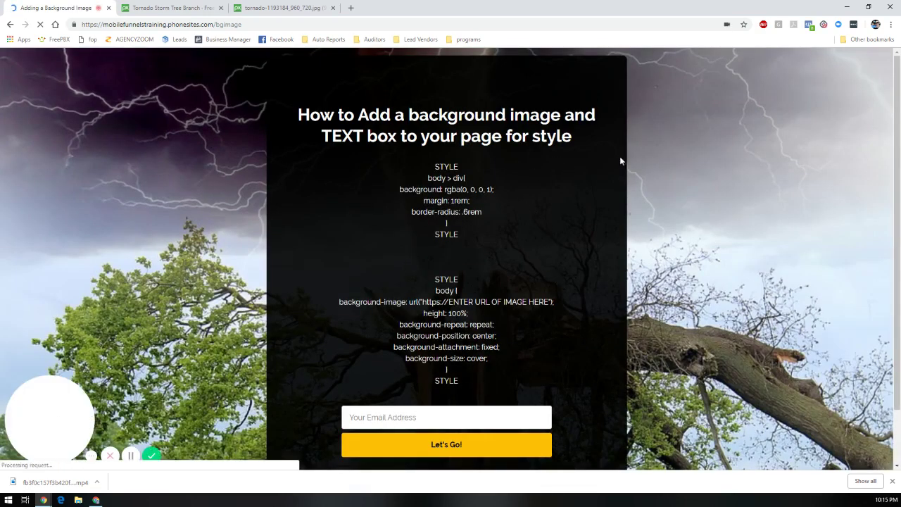
scroll(599, 275, "down", 2)
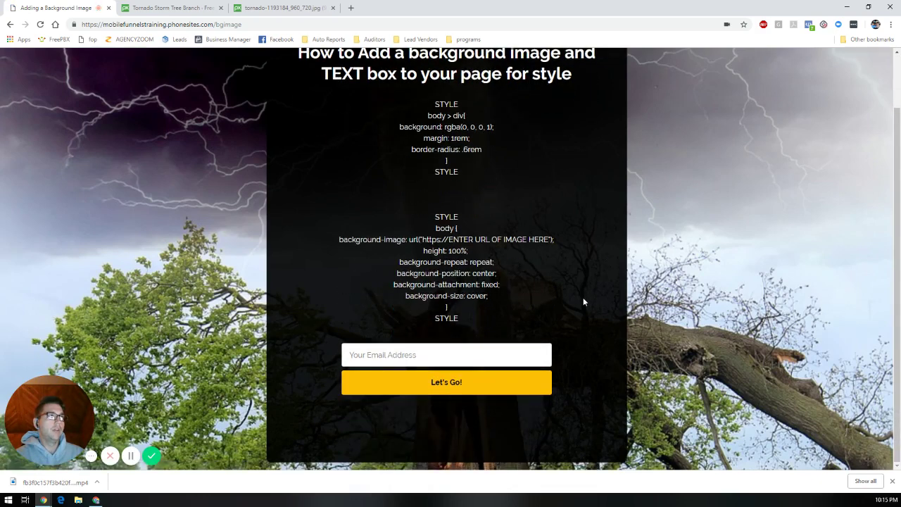
scroll(574, 310, "up", 2)
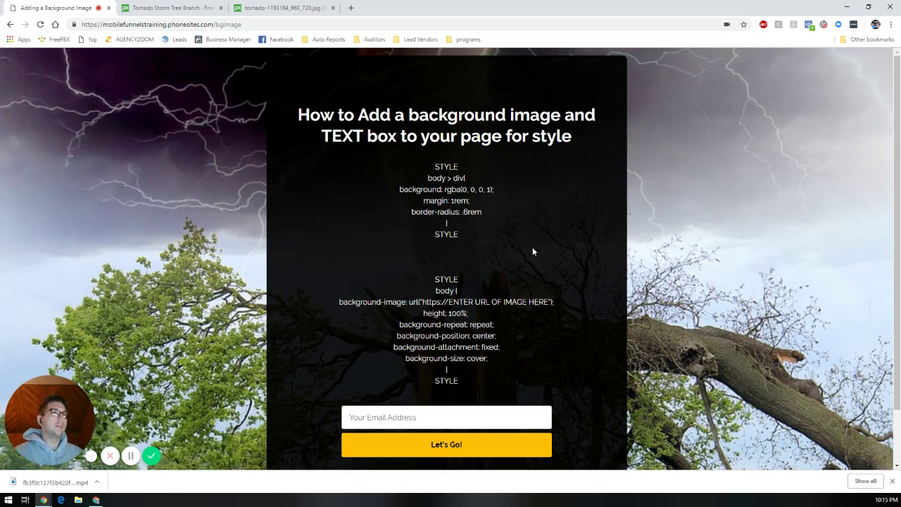
left_click(10, 24)
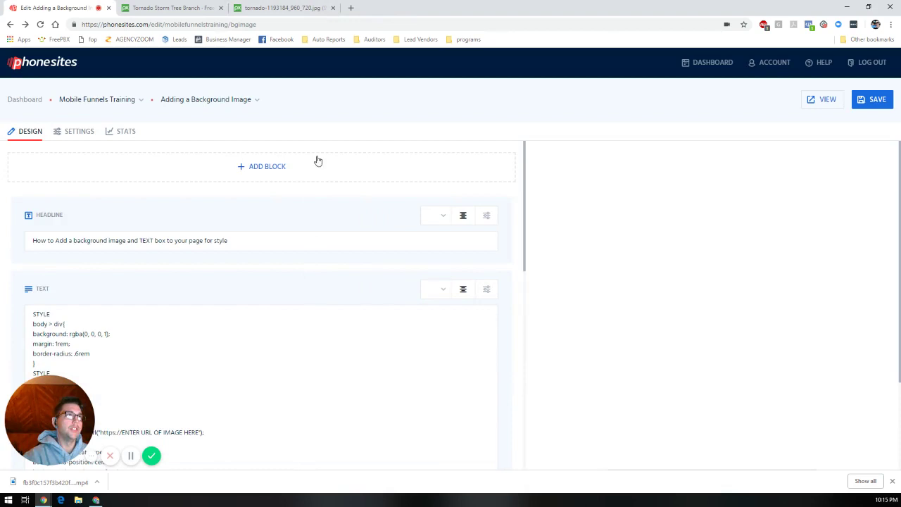
Step: Add an Image block to the page design and choose the baseball stadium picture from the gallery
scroll(344, 232, "down", 6)
scroll(344, 301, "up", 5)
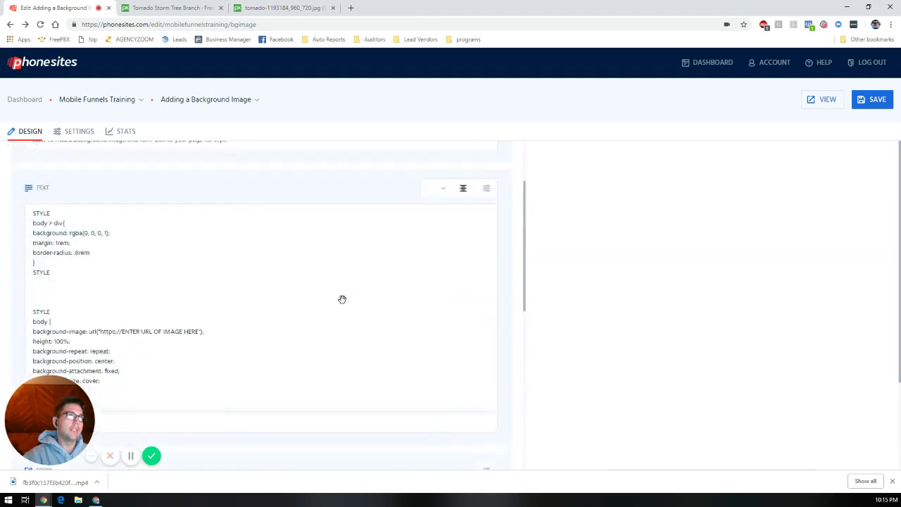
scroll(342, 299, "up", 3)
left_click(292, 167)
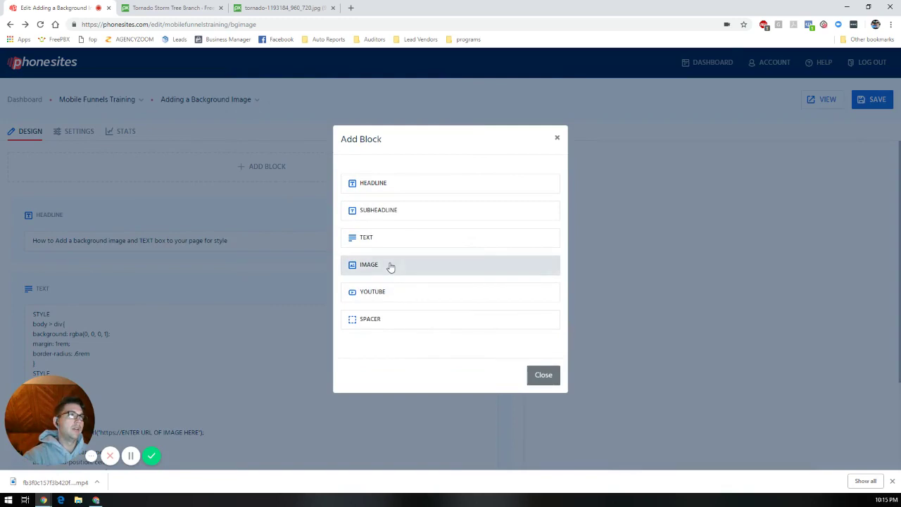
left_click(390, 268)
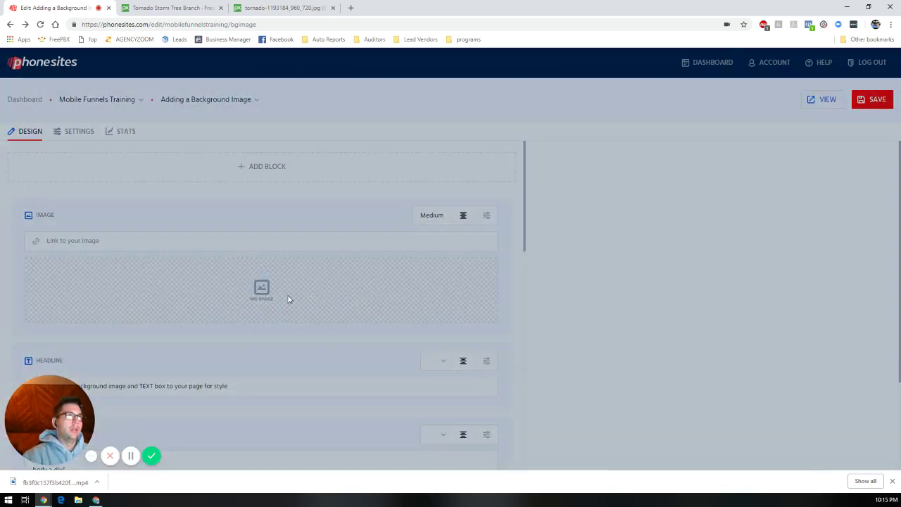
left_click(288, 299)
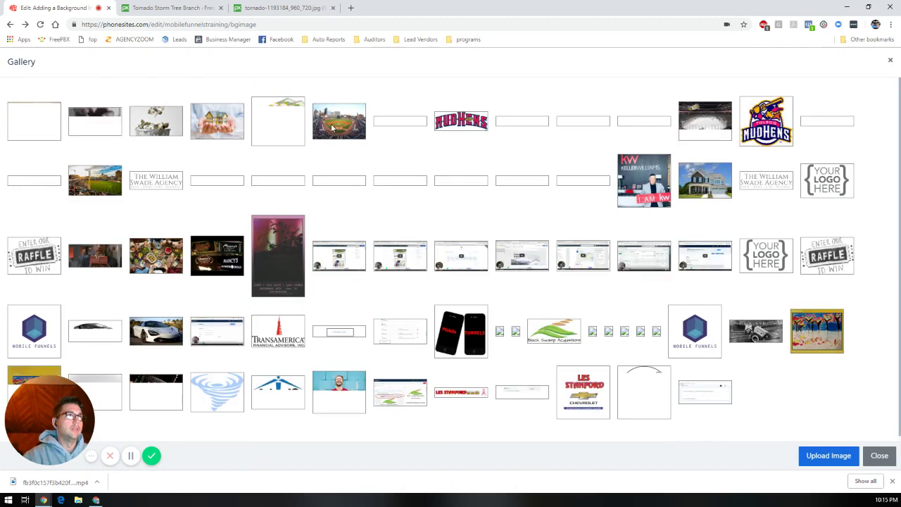
left_click(359, 137)
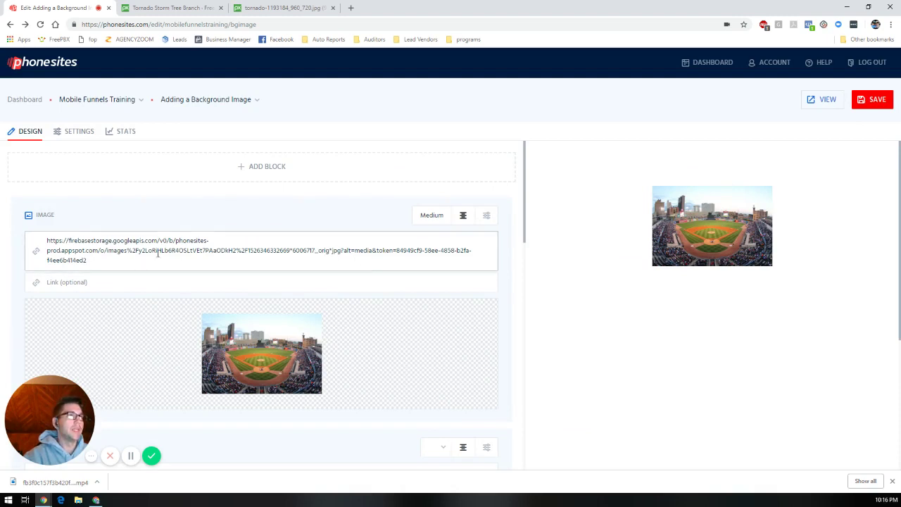
Step: Copy the full image URL from the stadium image block
left_click_drag(120, 262, 30, 241)
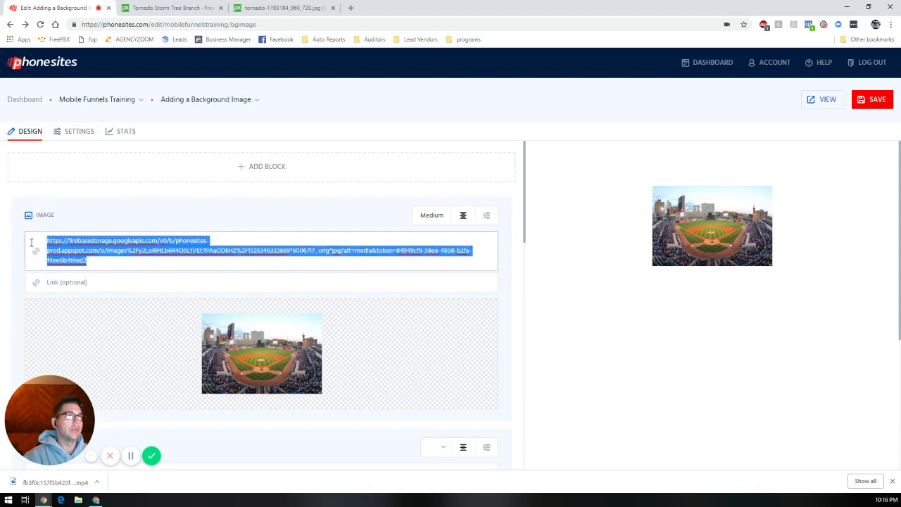
right_click(130, 246)
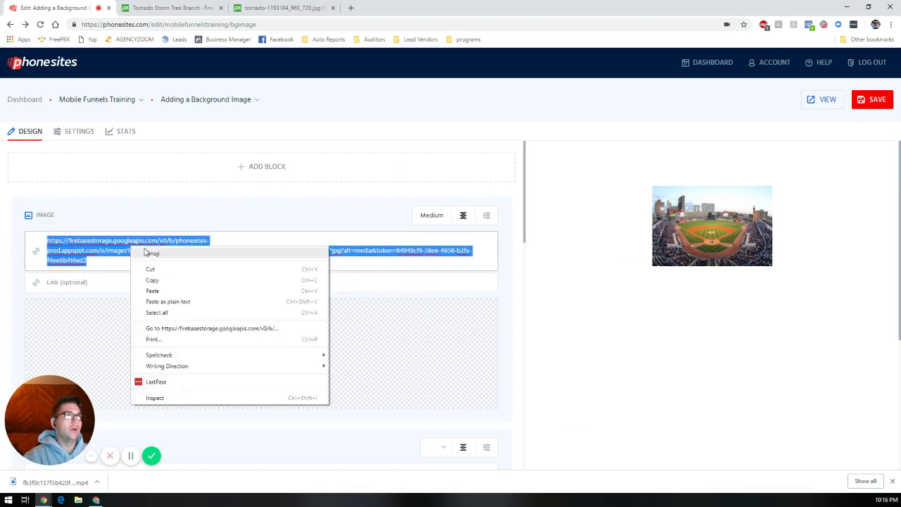
left_click(177, 282)
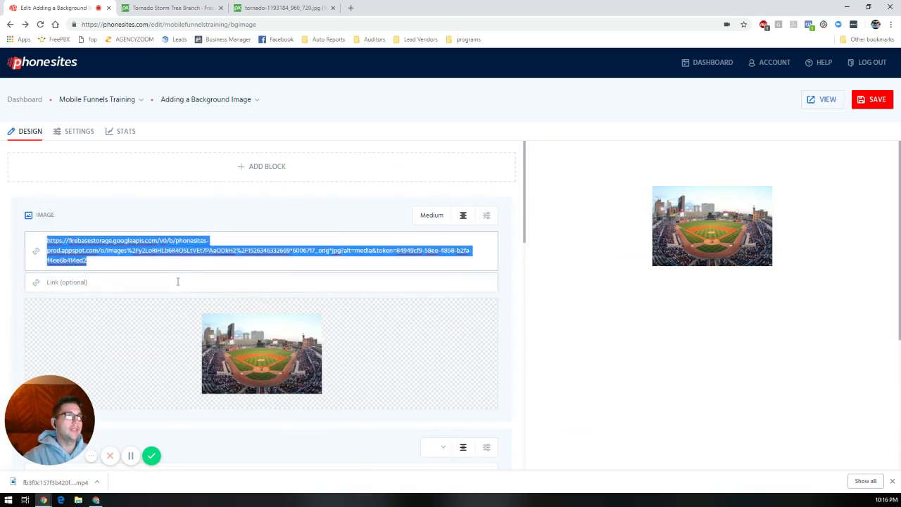
Step: Replace the tornado background-image URL in the settings' Custom Code with the copied stadium image URL and save the page
left_click(74, 132)
scroll(295, 280, "down", 10)
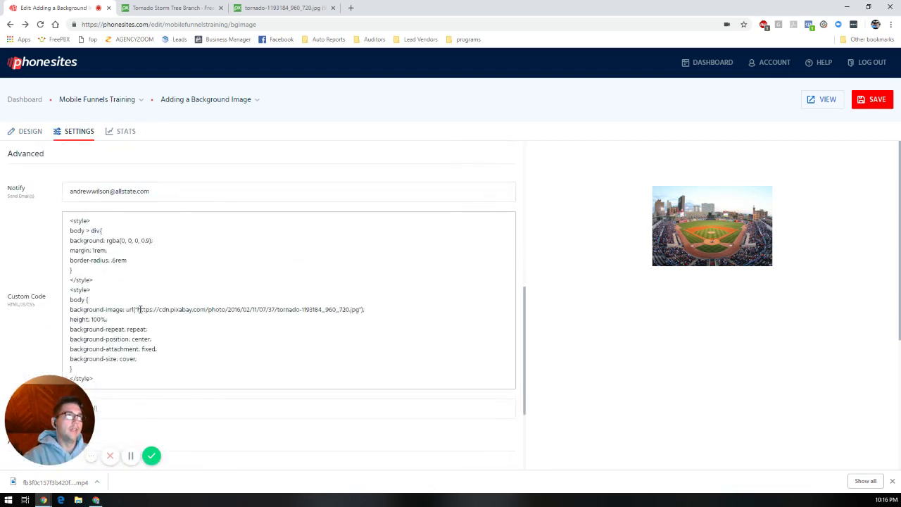
left_click_drag(165, 309, 360, 312)
left_click(135, 310)
left_click(142, 309)
left_click(136, 310)
left_click(143, 309)
right_click(344, 310)
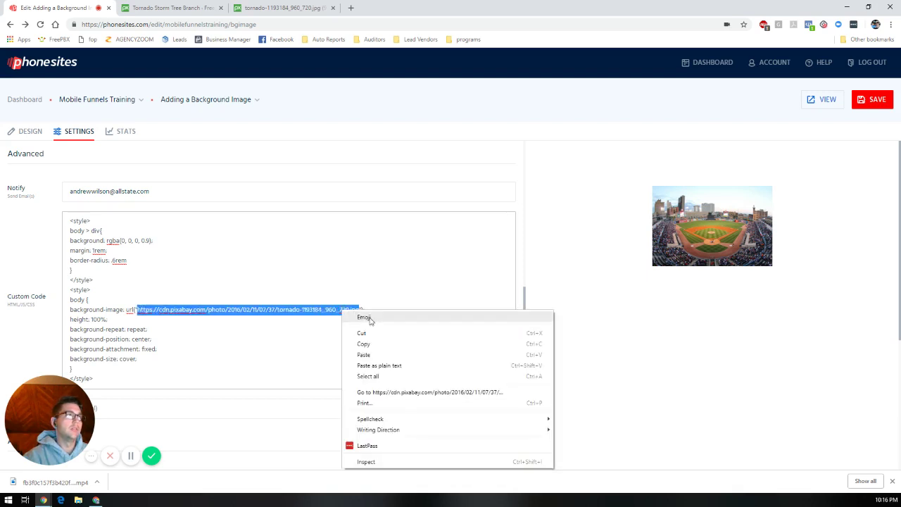
left_click(379, 354)
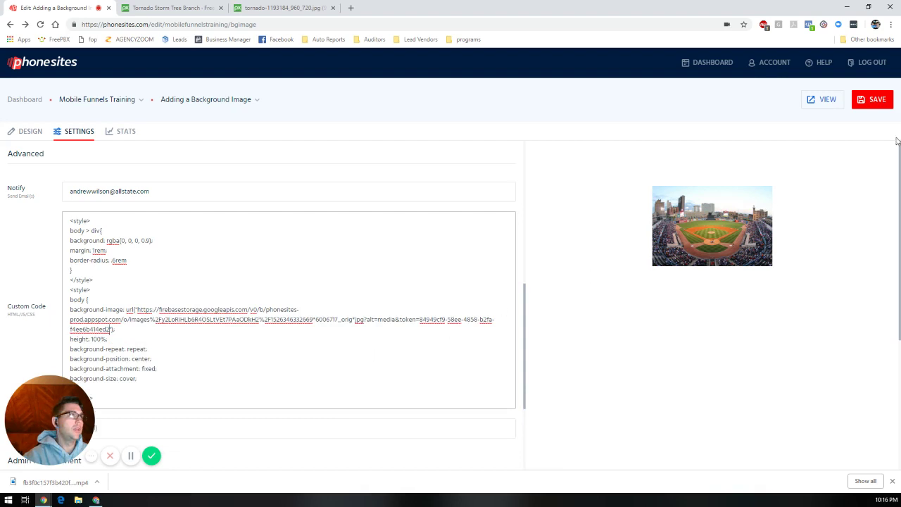
left_click(875, 99)
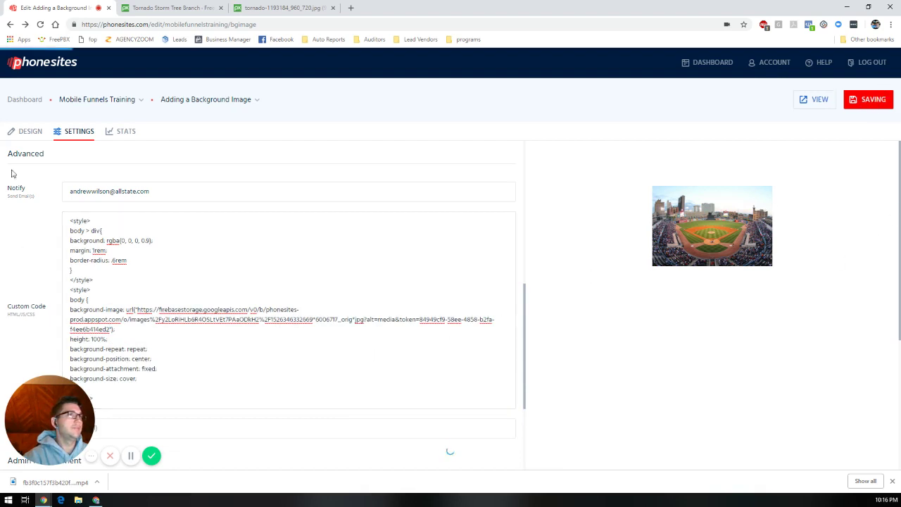
Step: Delete the stadium image block from the page design
left_click(20, 131)
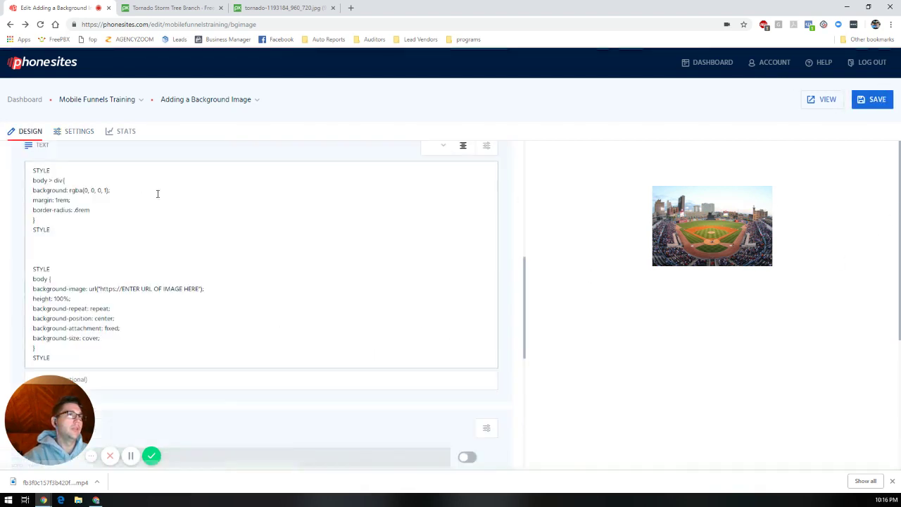
scroll(226, 233, "up", 3)
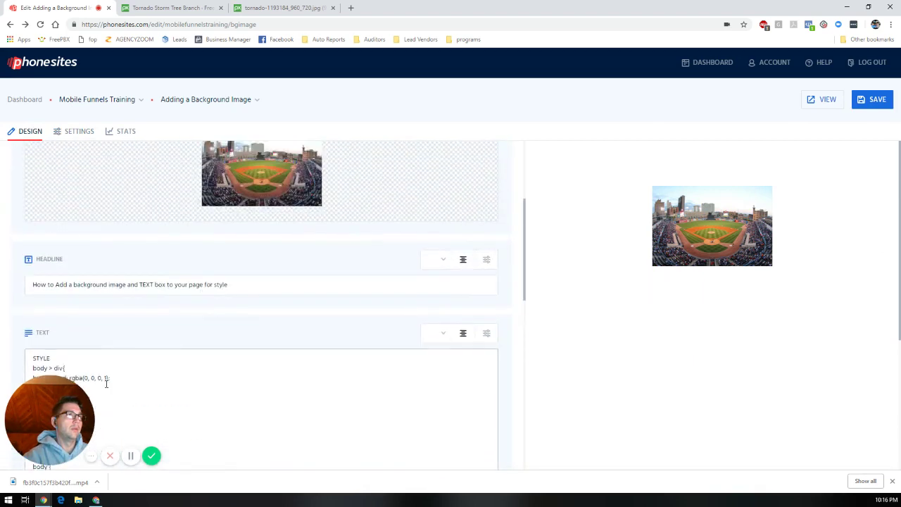
scroll(284, 258, "up", 2)
left_click(486, 169)
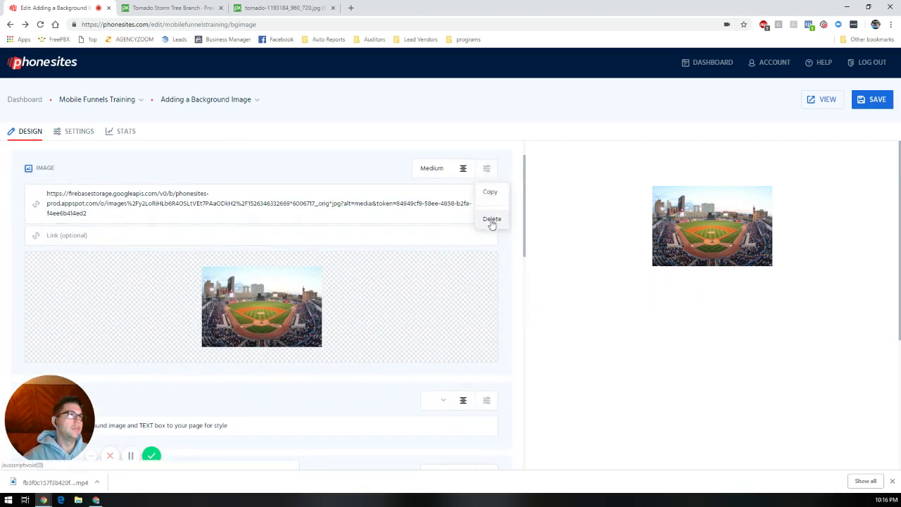
left_click(492, 219)
Step: Set the rgba opacity in the text block's body > div sample code to 0
left_click(103, 286)
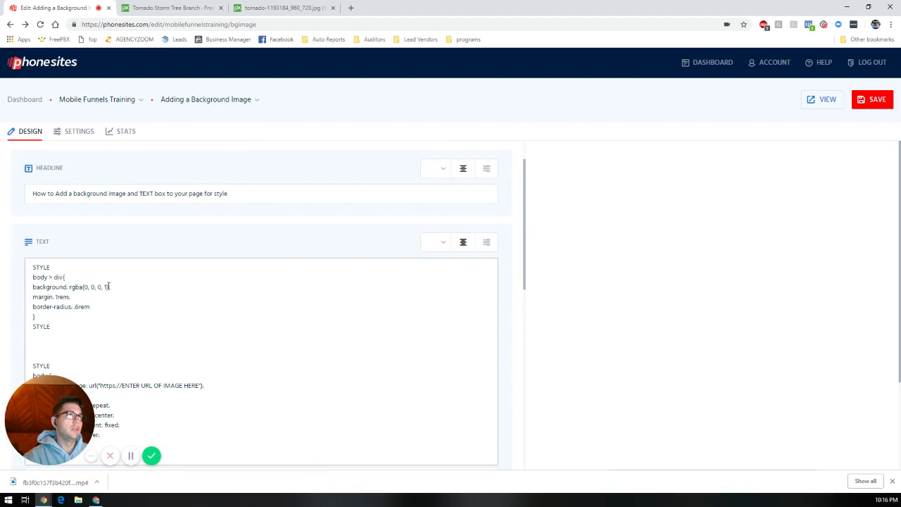
double_click(105, 287)
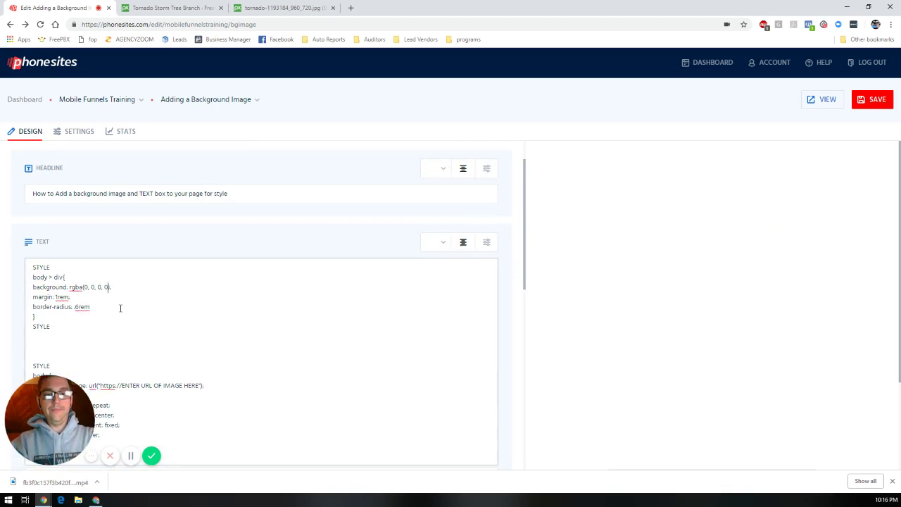
Step: Set the body > div rgba opacity in the settings' Custom Code to 0.5, save, and open the live page
left_click(77, 133)
scroll(331, 285, "down", 10)
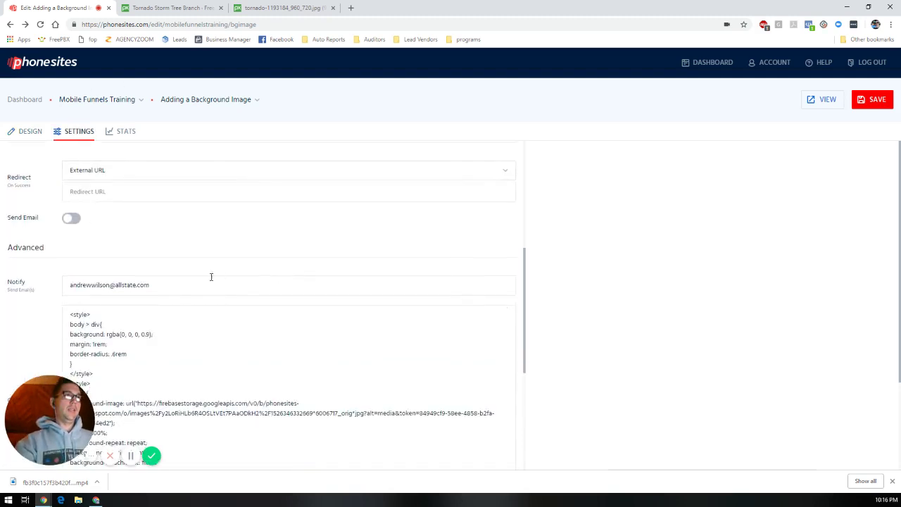
left_click(147, 287)
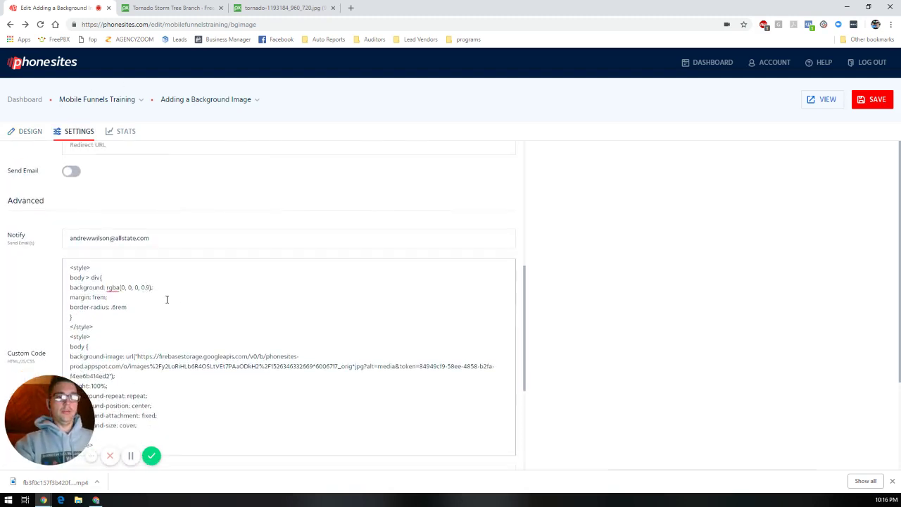
key("BackSpace")
type("5")
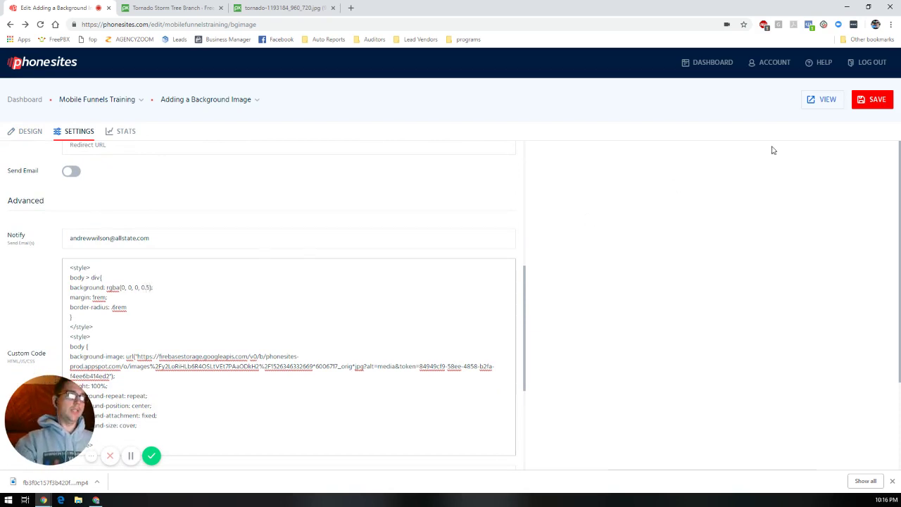
left_click(871, 99)
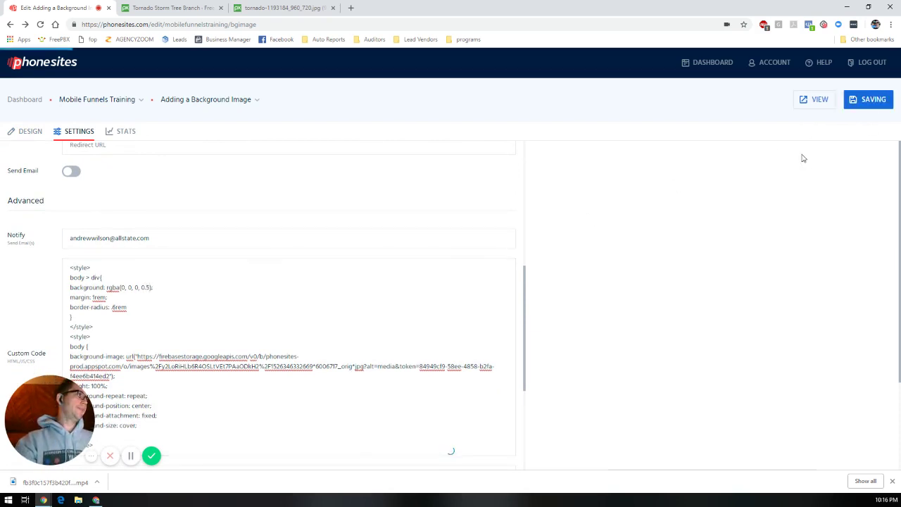
left_click(811, 101)
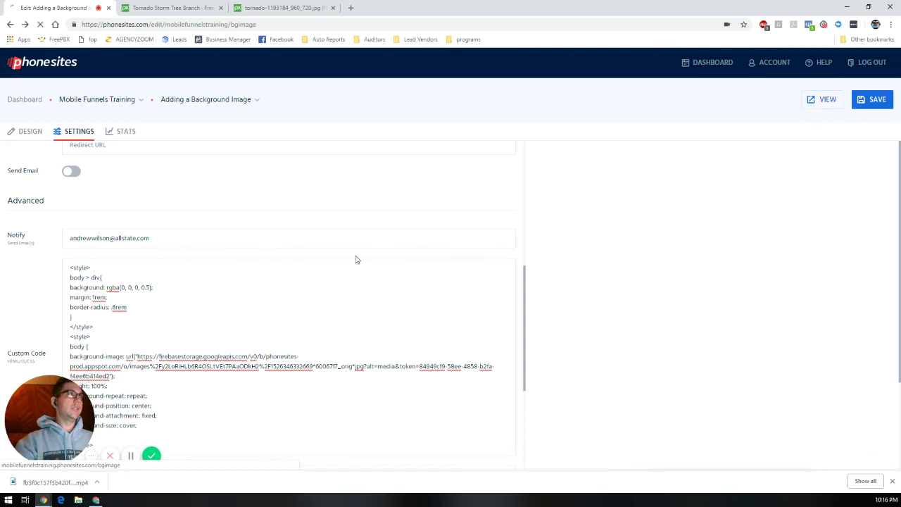